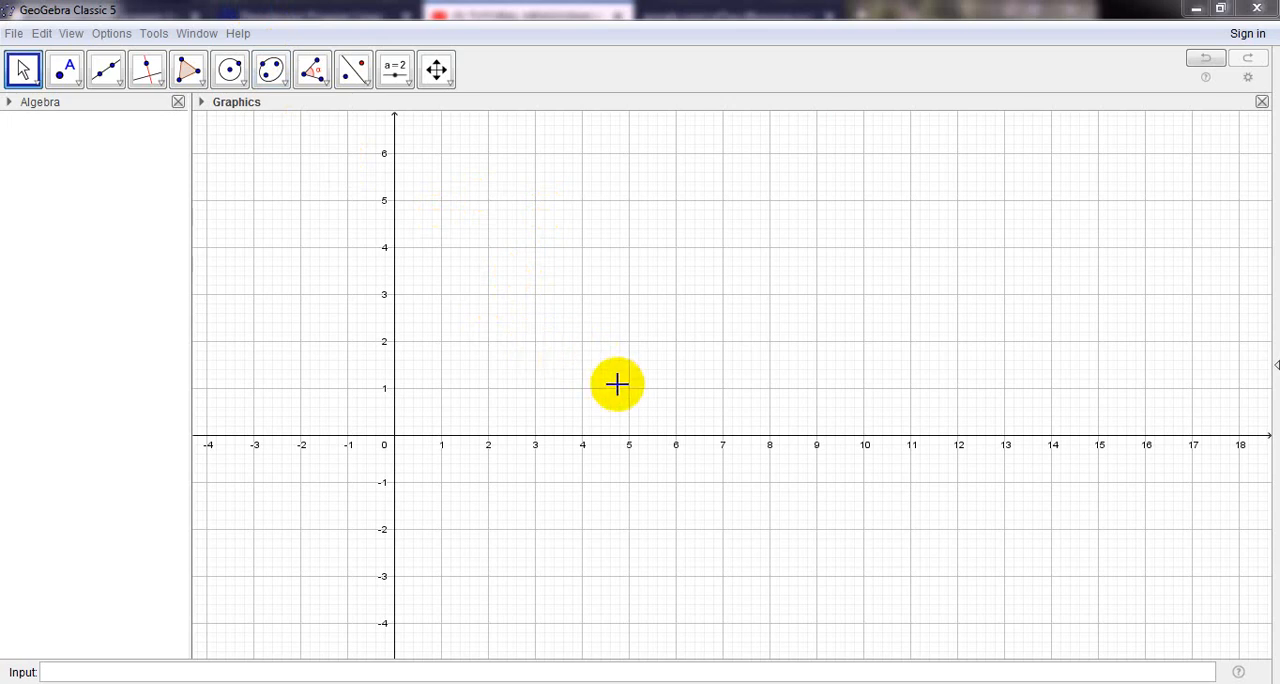
- Insert the problem statement image from the clipboard and place it above the x-axis with its lower corners at (3, 5) and (14.5, 5)
{"action": "left_click", "coordinate": [14, 35]}
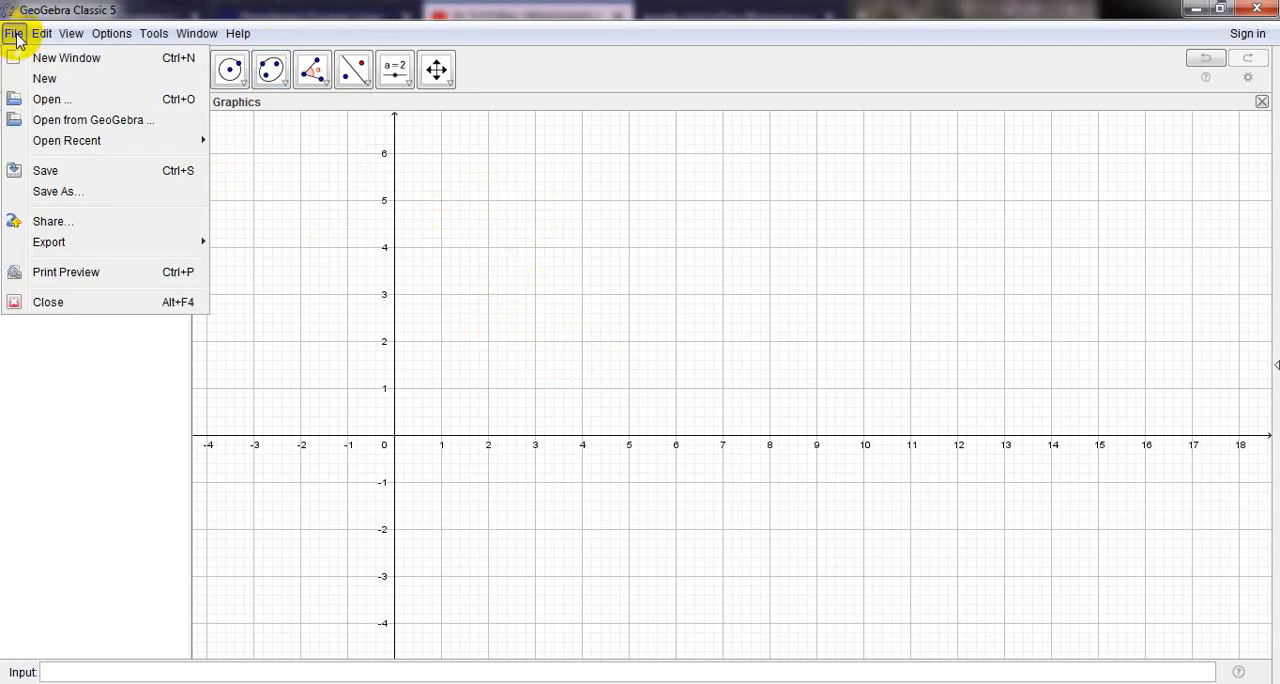
{"action": "mouse_move", "coordinate": [51, 39]}
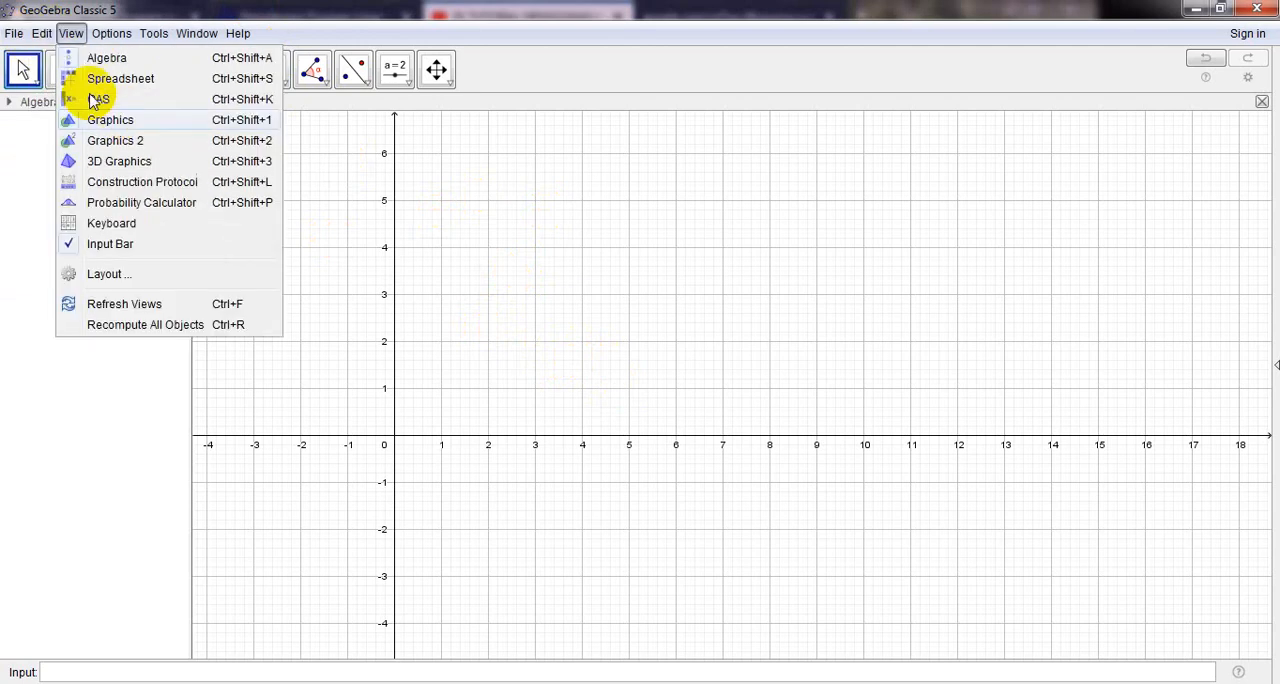
{"action": "mouse_move", "coordinate": [249, 178]}
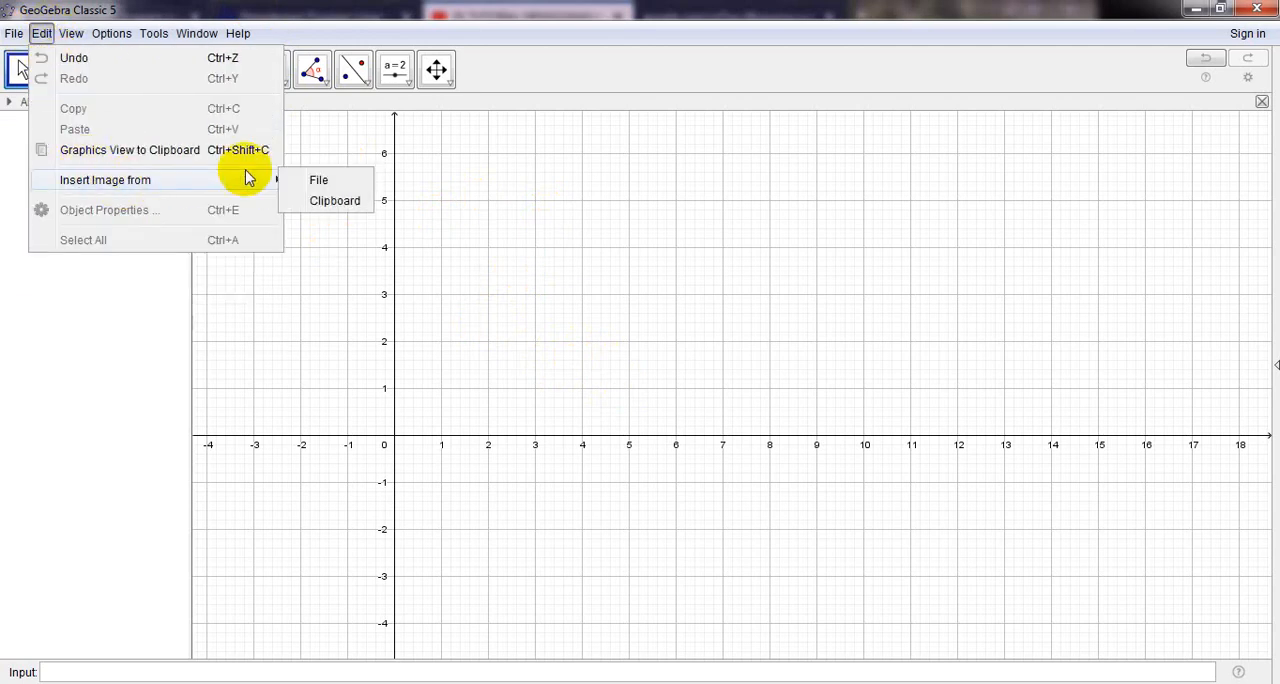
{"action": "left_click", "coordinate": [331, 196]}
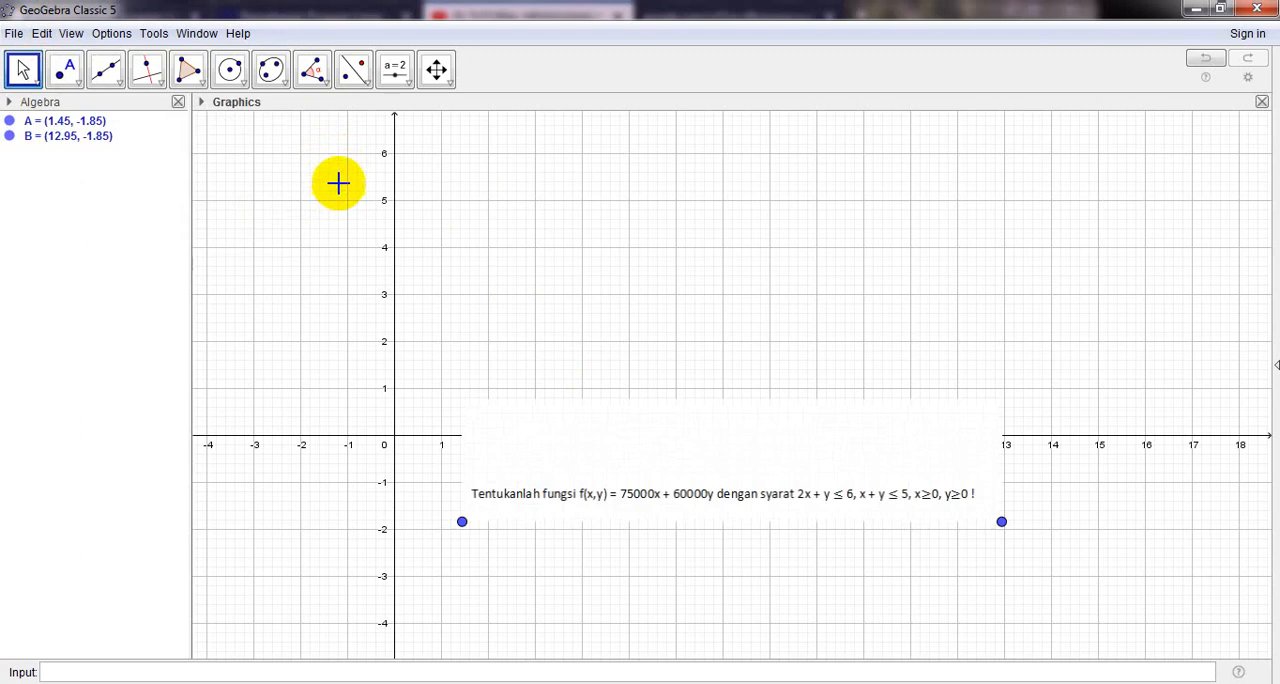
{"action": "left_click_drag", "start_coordinate": [718, 252], "coordinate": [785, 145]}
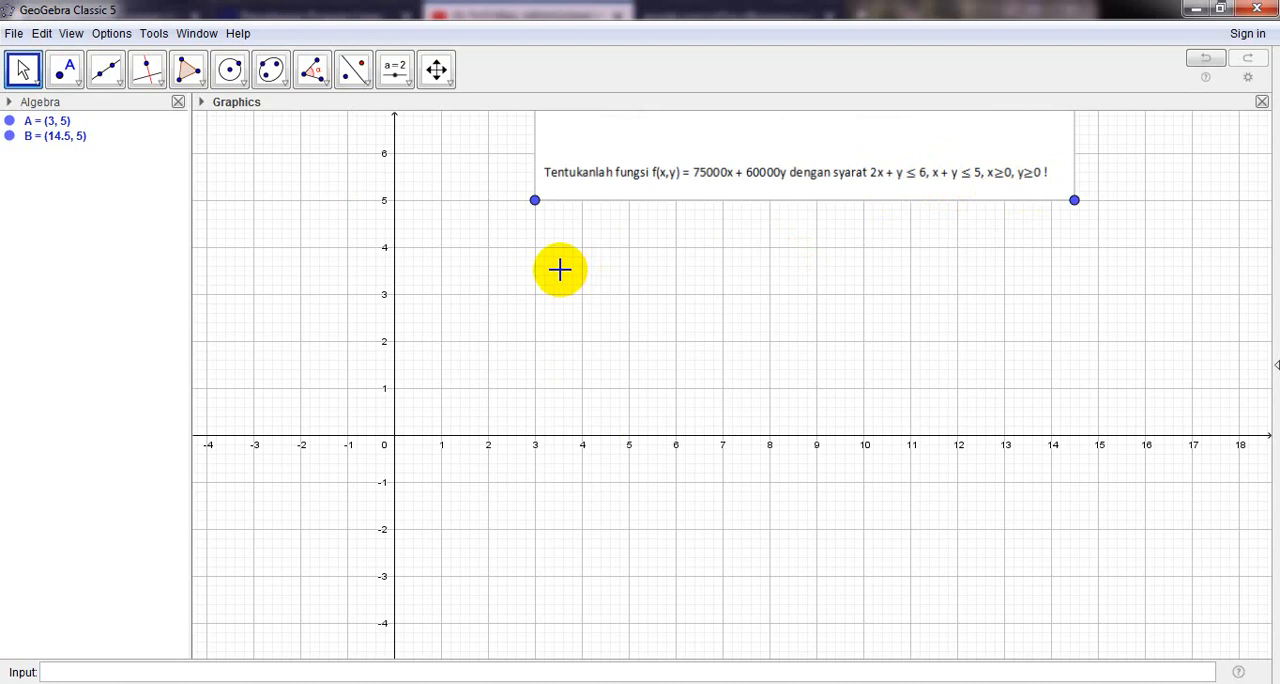
- Define the objective function f(x,y)=75000x+60000y
{"action": "left_click", "coordinate": [76, 672]}
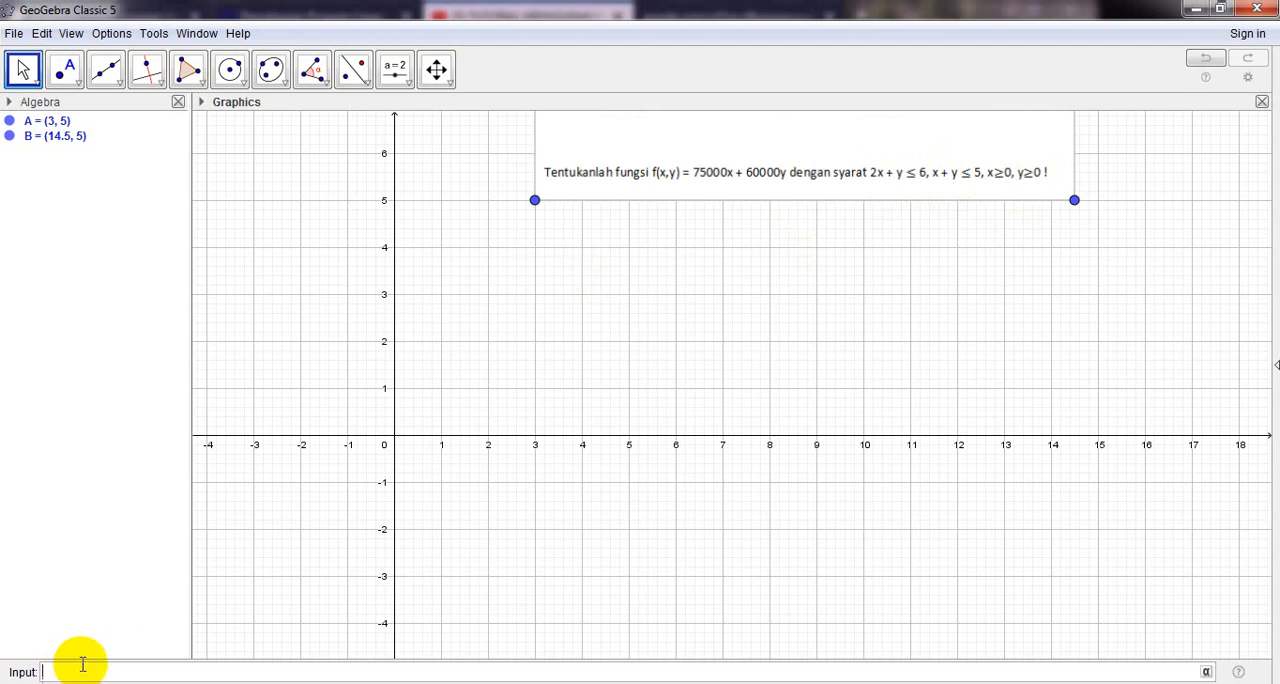
{"action": "type", "text": "f(x,y)"}
{"action": "type", "text": "=75000x+60000y"}
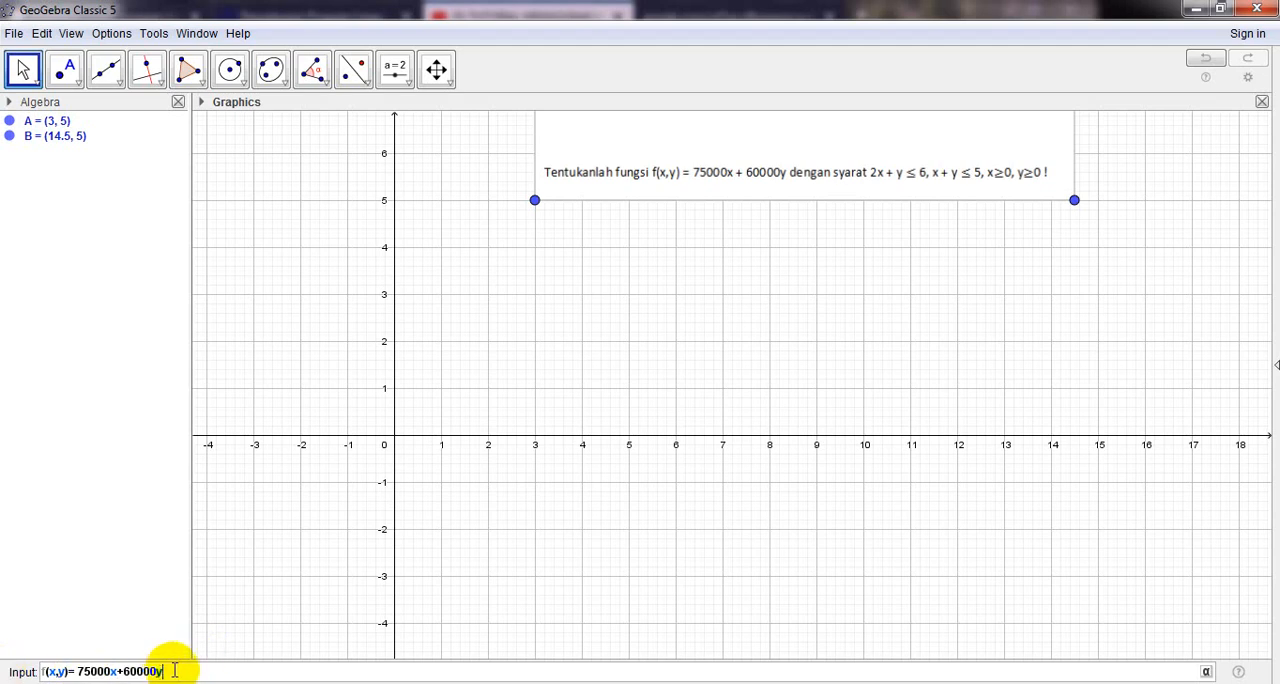
{"action": "left_click", "coordinate": [217, 669]}
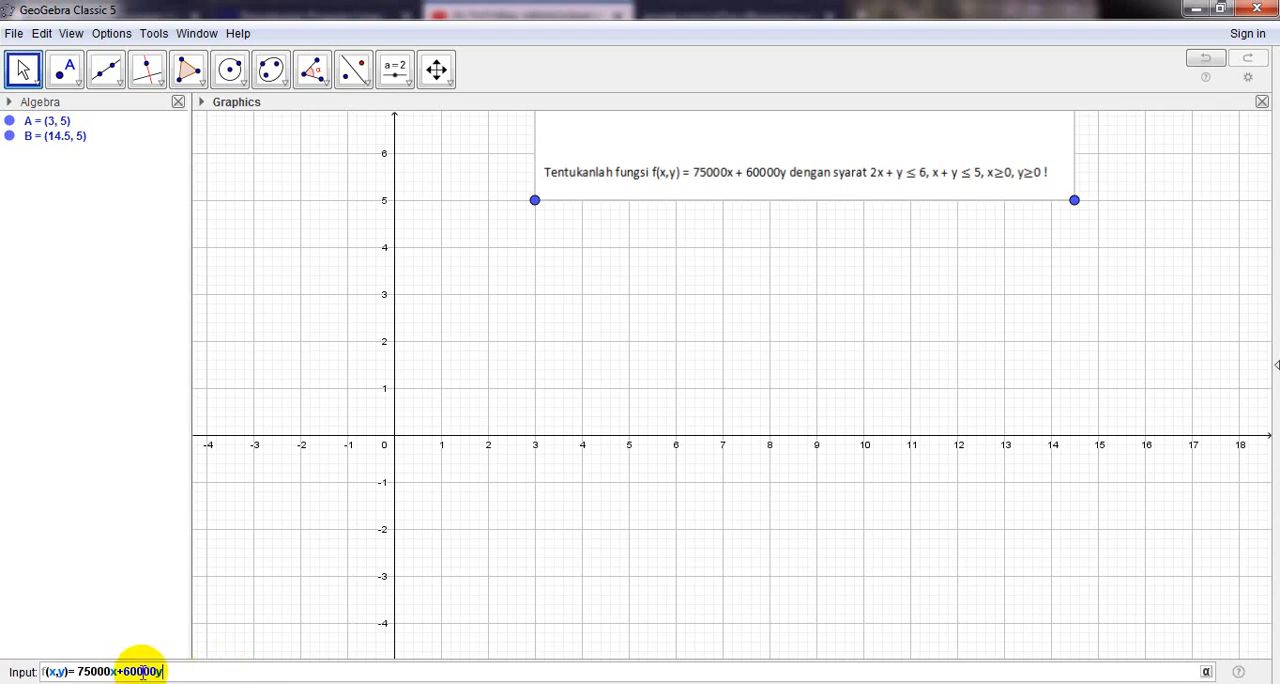
{"action": "key", "text": "Return"}
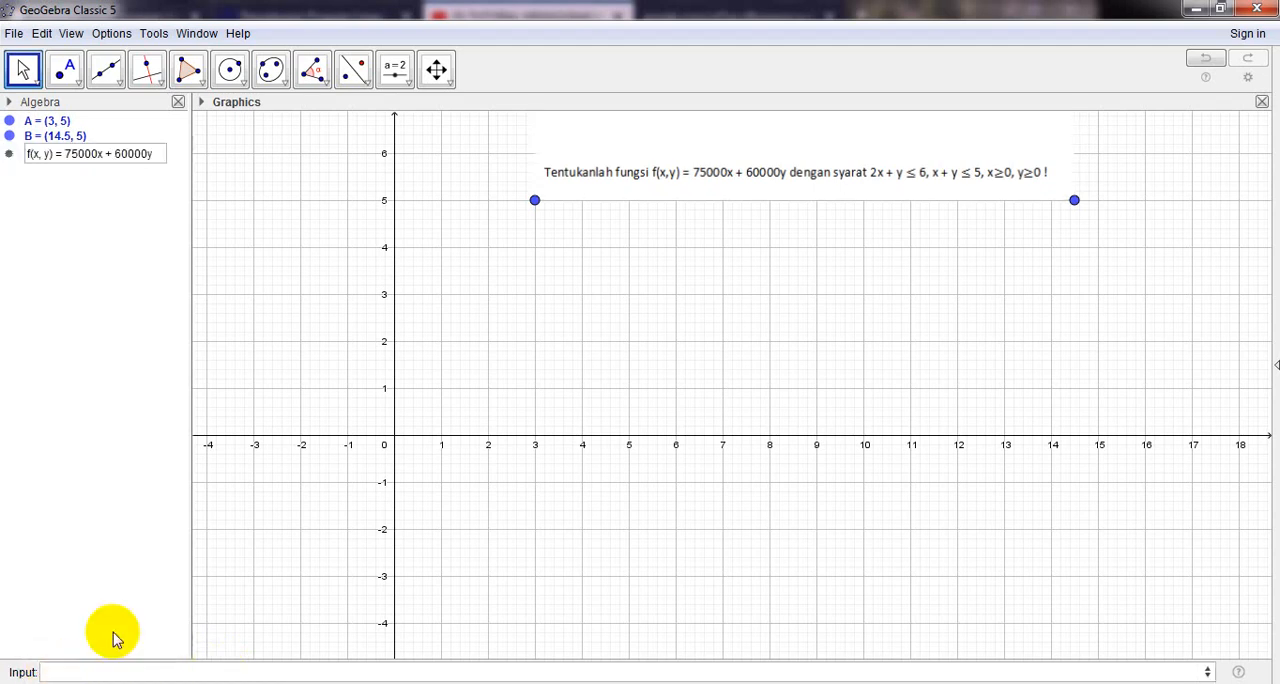
{"action": "left_click", "coordinate": [146, 205]}
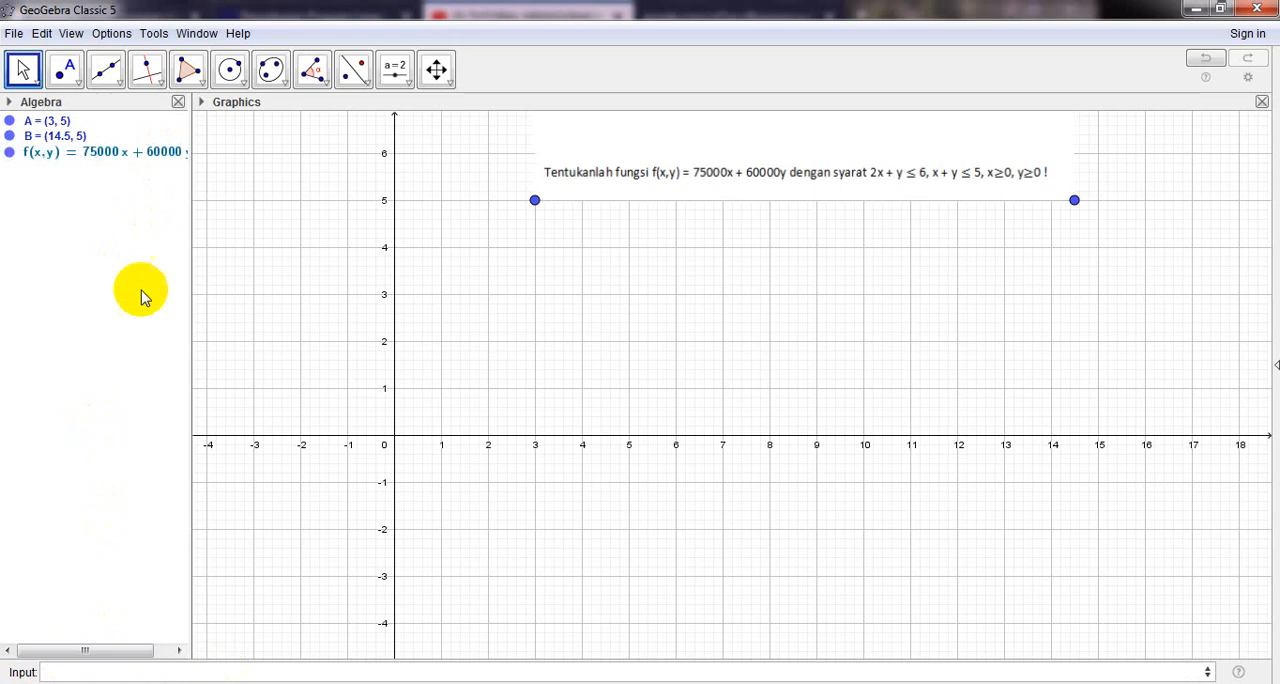
- Enter the first two constraints as 2x+y<6 ∧ x+y<5, joined with the logical And symbol
{"action": "left_click", "coordinate": [184, 675]}
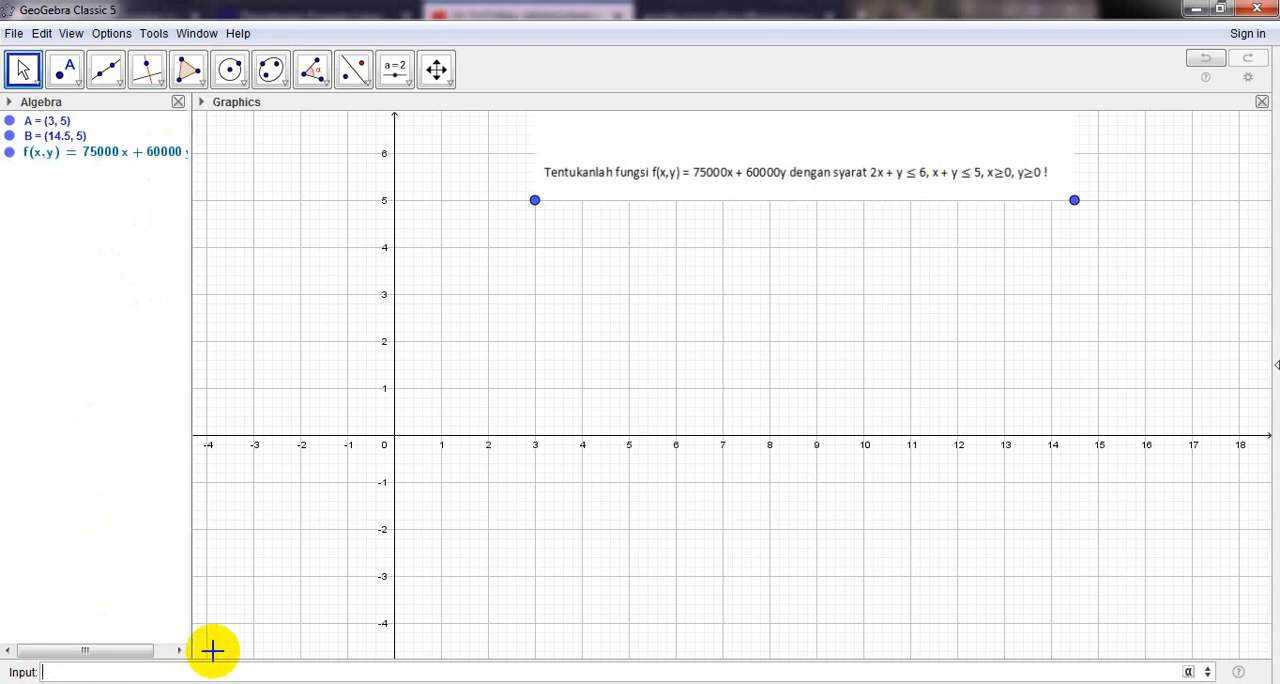
{"action": "type", "text": "2x"}
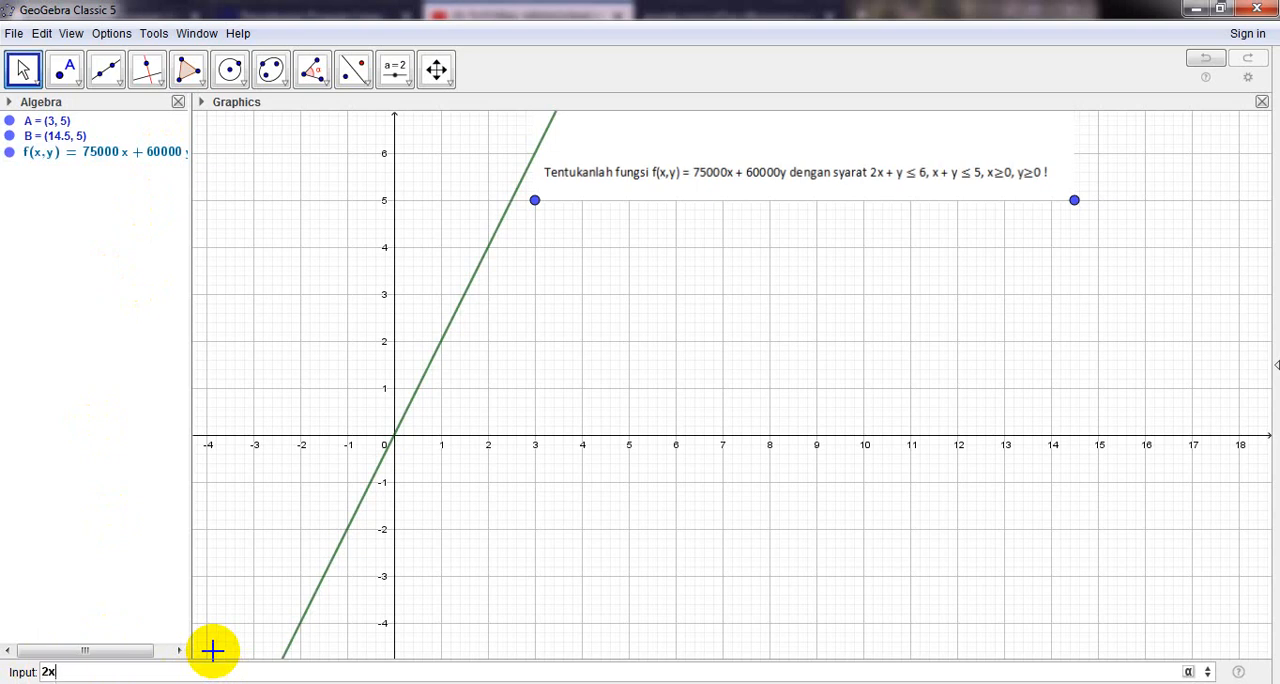
{"action": "type", "text": "+y"}
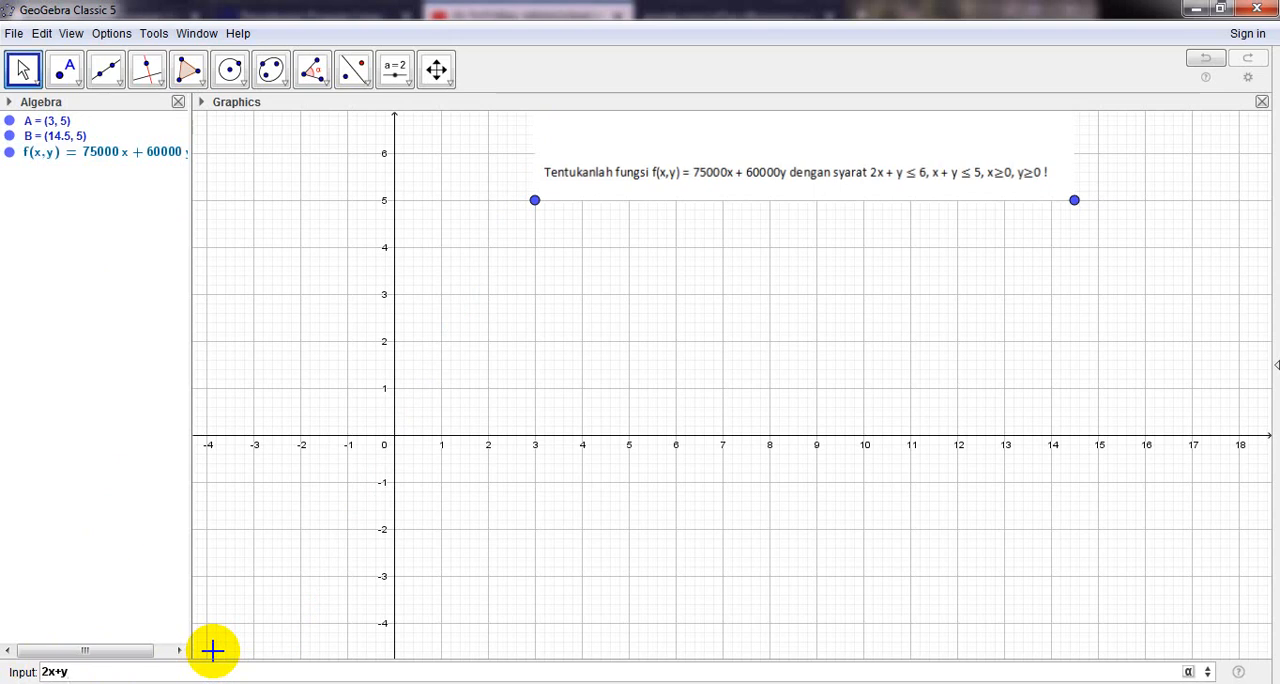
{"action": "type", "text": "<6"}
{"action": "left_click", "coordinate": [1189, 672]}
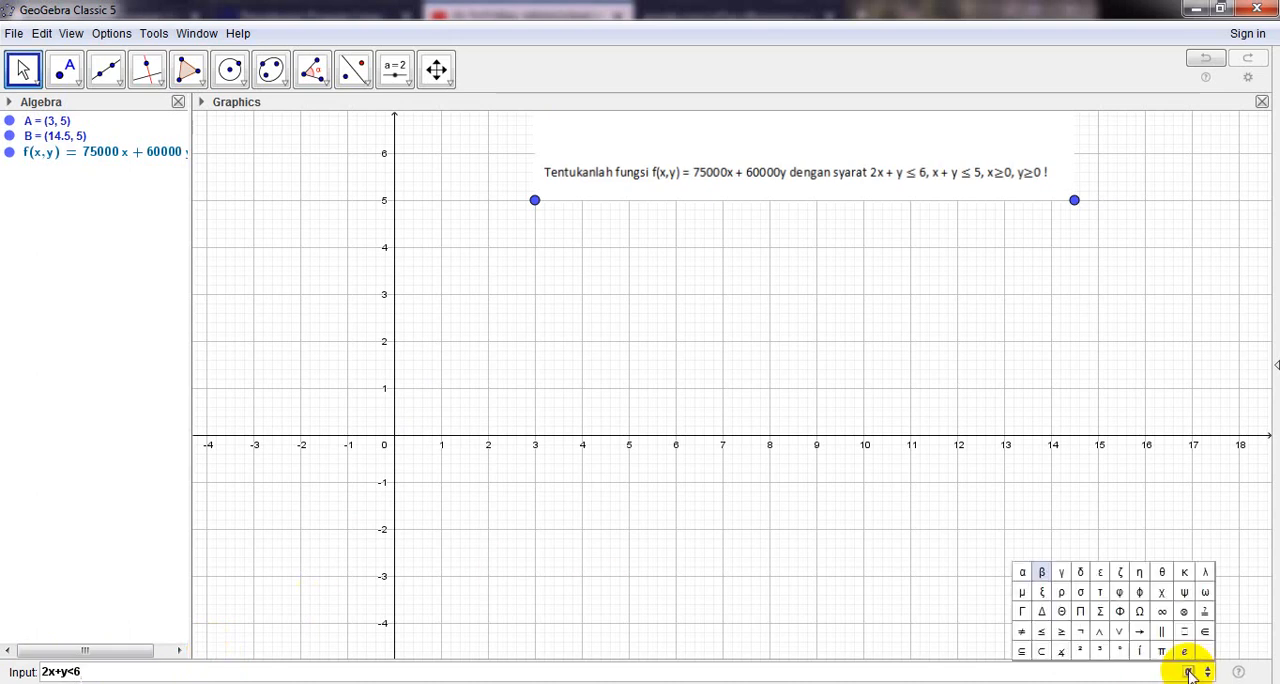
{"action": "left_click", "coordinate": [1097, 633]}
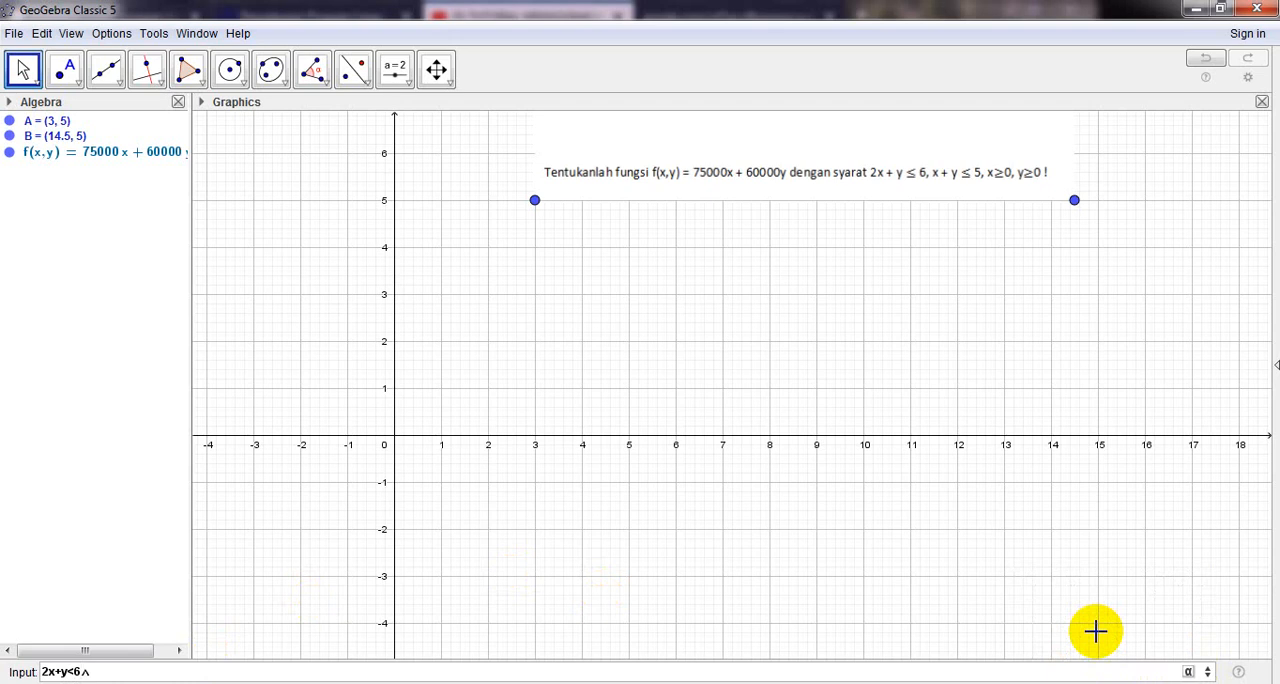
{"action": "type", "text": "x+y<5"}
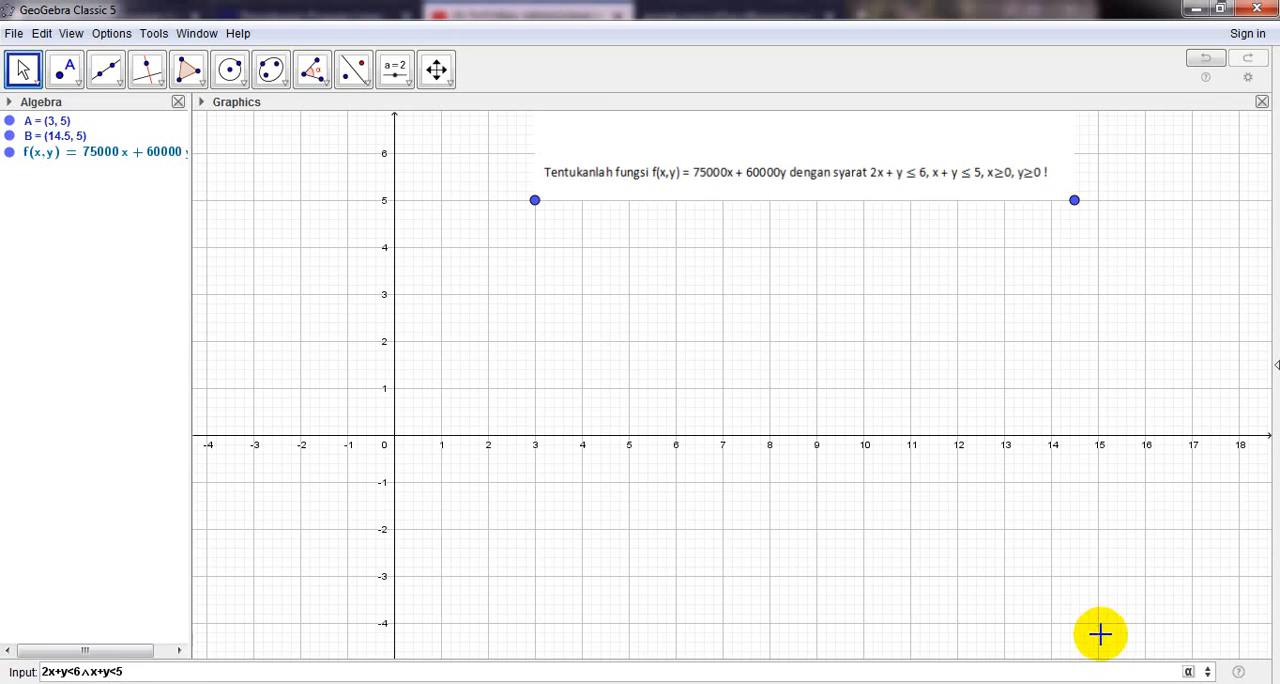
- Extend the constraint expression with ∧ x>=0 ∧ y≥0 and plot the combined feasible region
{"action": "left_click", "coordinate": [1188, 671]}
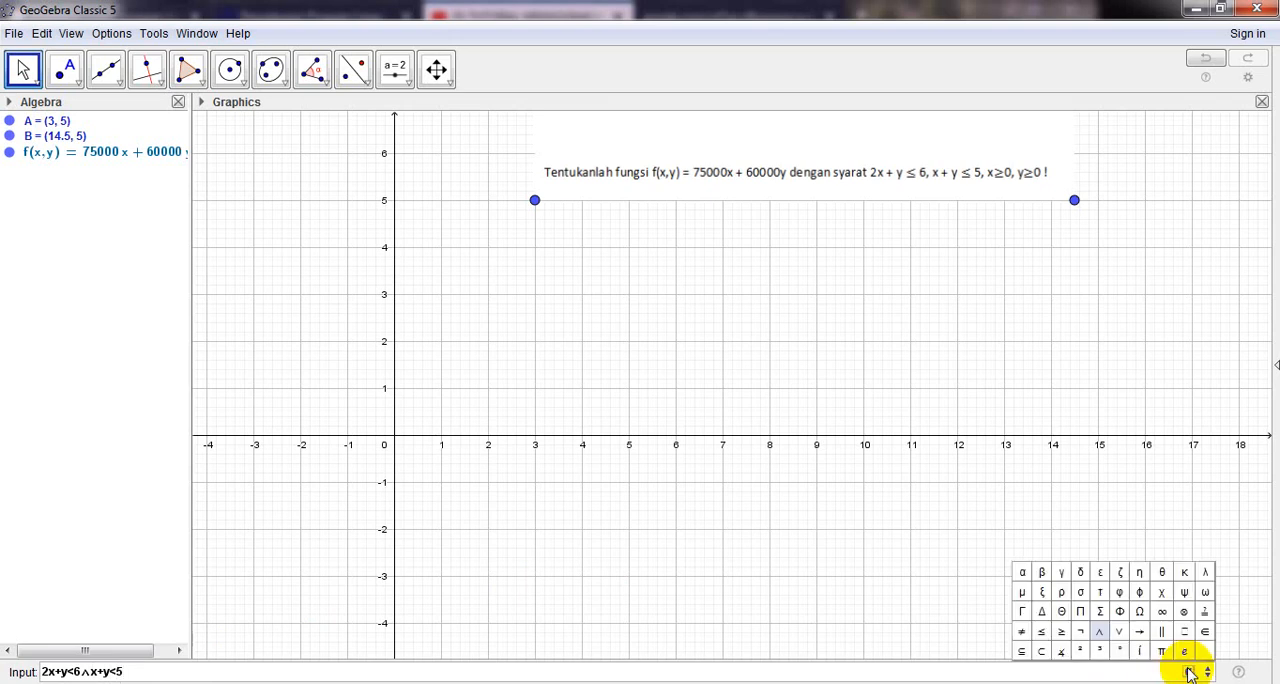
{"action": "left_click", "coordinate": [1098, 631]}
{"action": "type", "text": "x"}
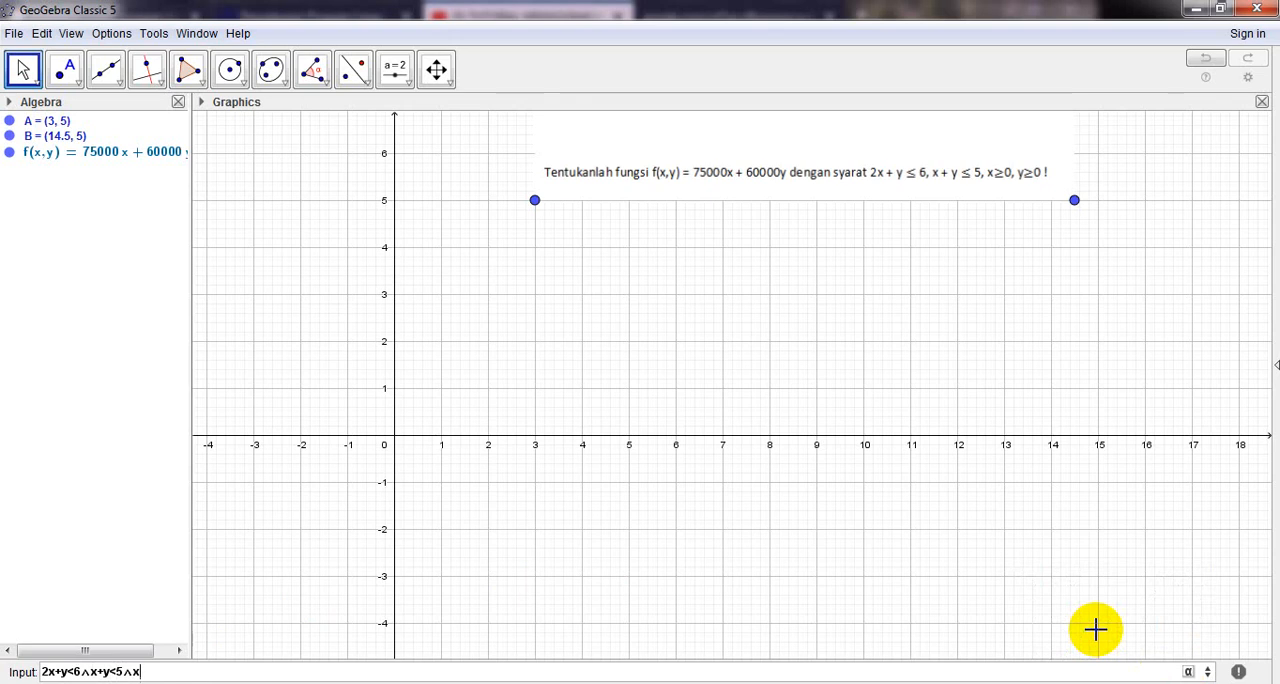
{"action": "type", "text": ">=0"}
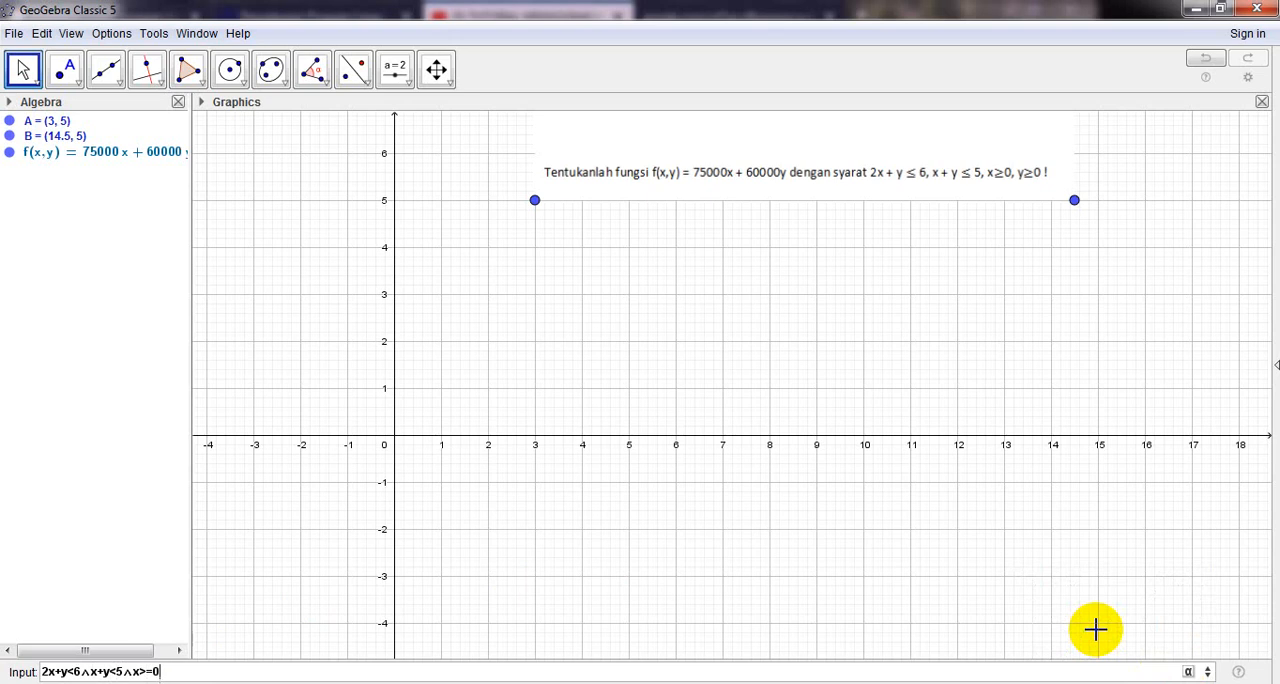
{"action": "left_click", "coordinate": [1189, 670]}
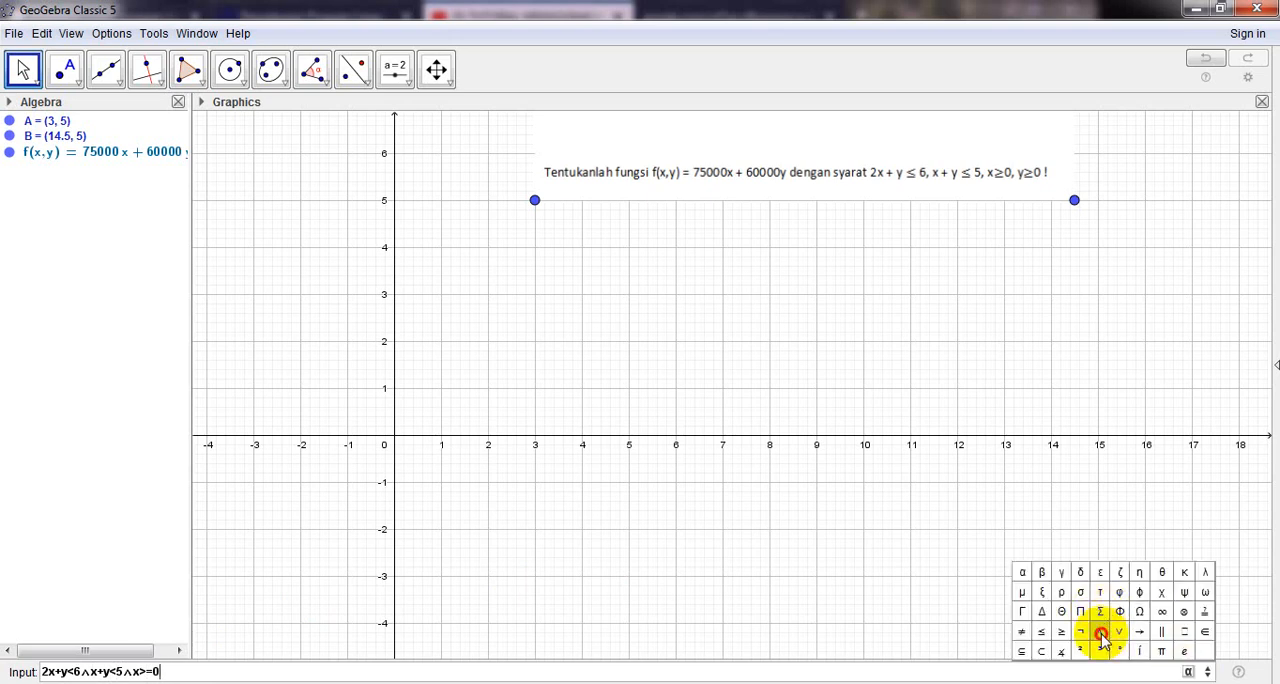
{"action": "left_click", "coordinate": [1100, 631]}
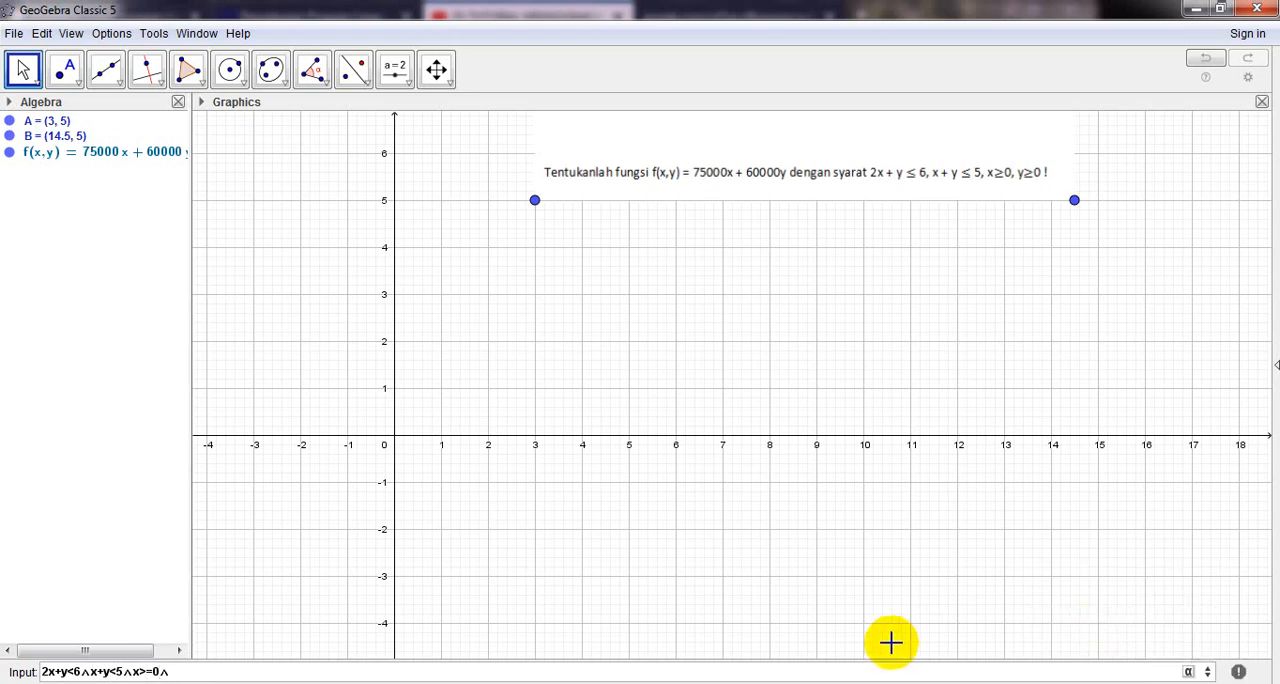
{"action": "type", "text": "y"}
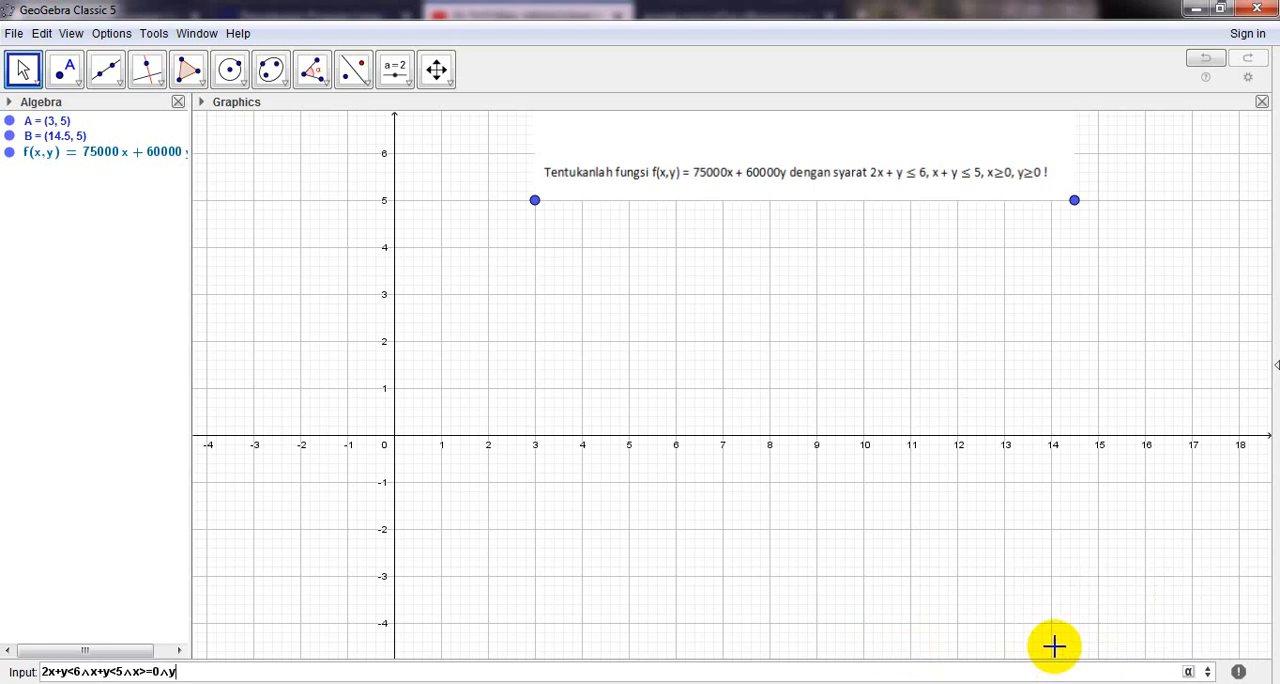
{"action": "left_click", "coordinate": [1188, 672]}
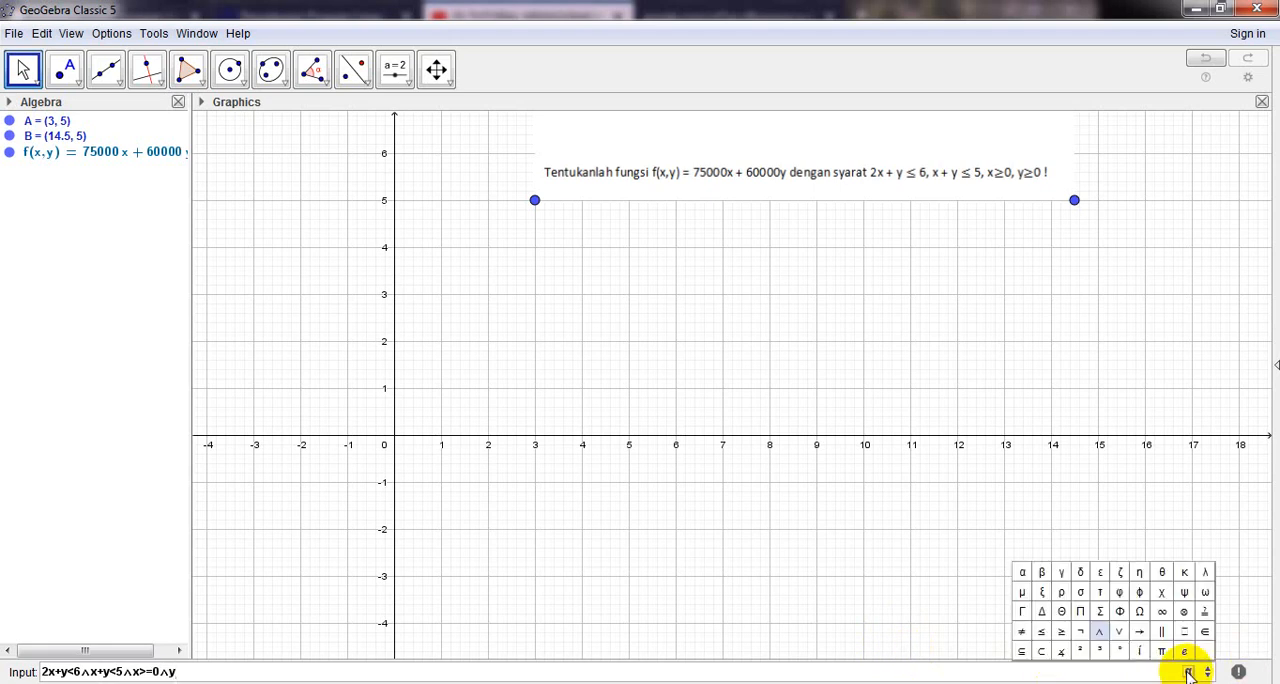
{"action": "left_click", "coordinate": [1060, 632]}
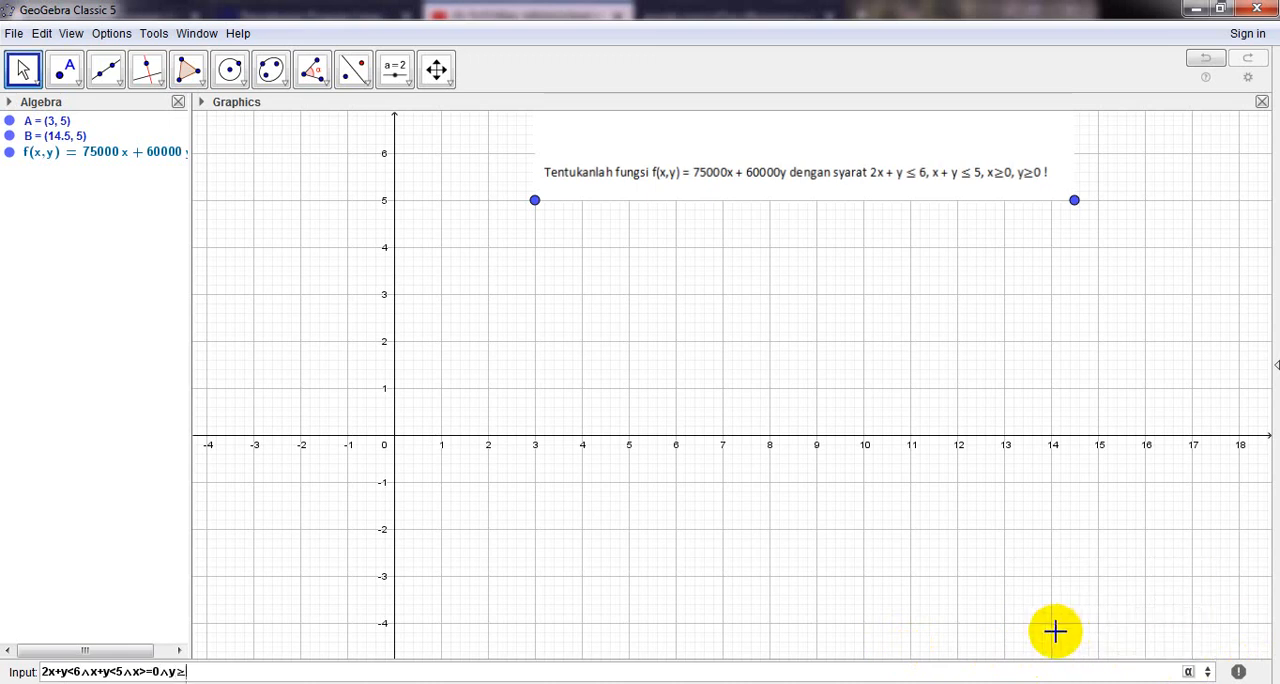
{"action": "key", "text": "Return"}
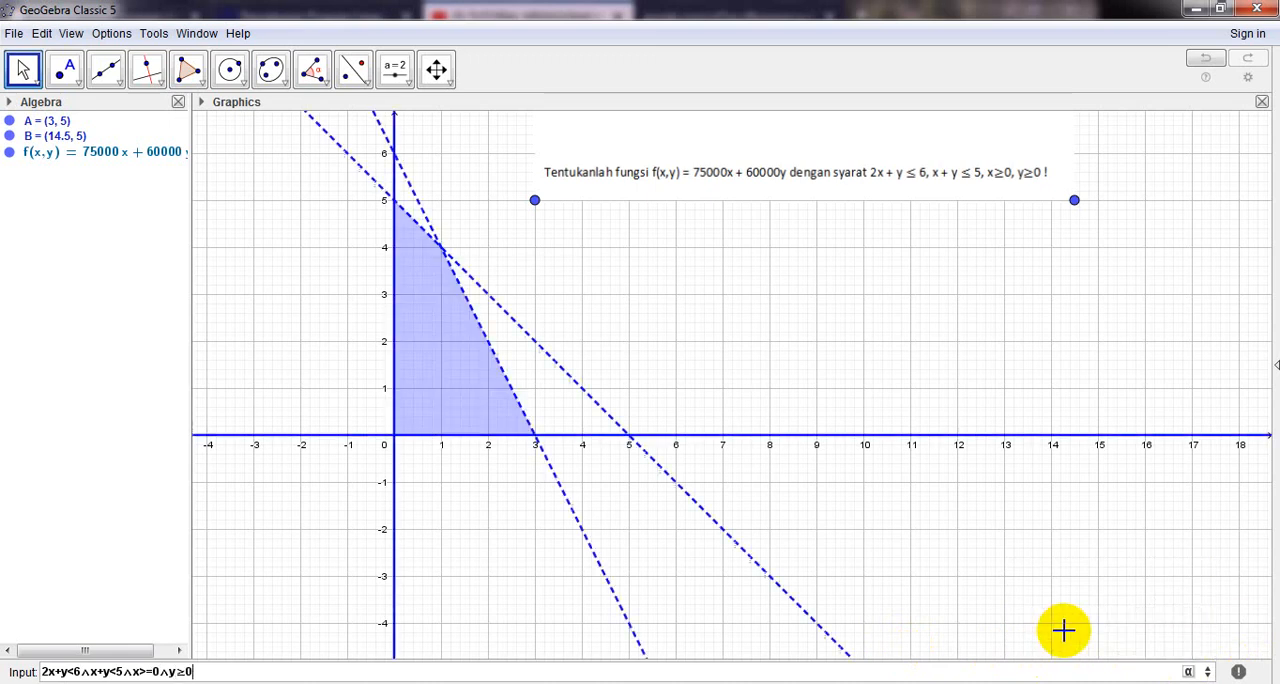
{"action": "key", "text": "Return"}
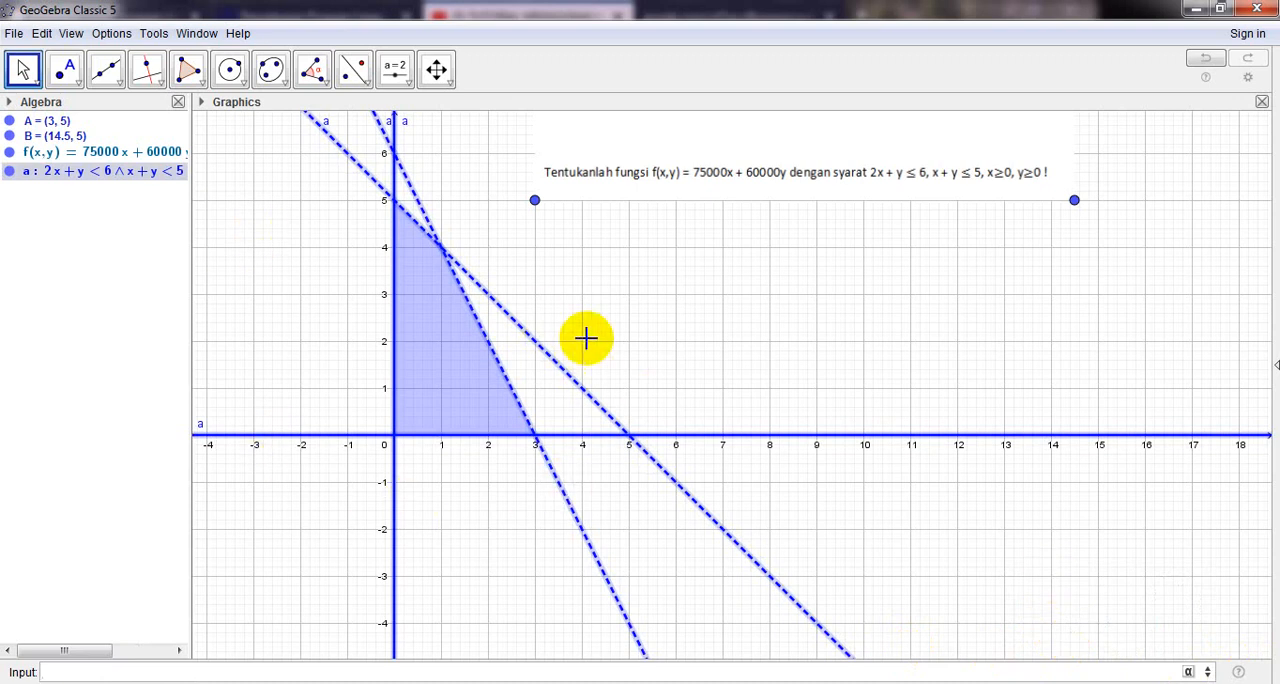
{"action": "left_click", "coordinate": [110, 310]}
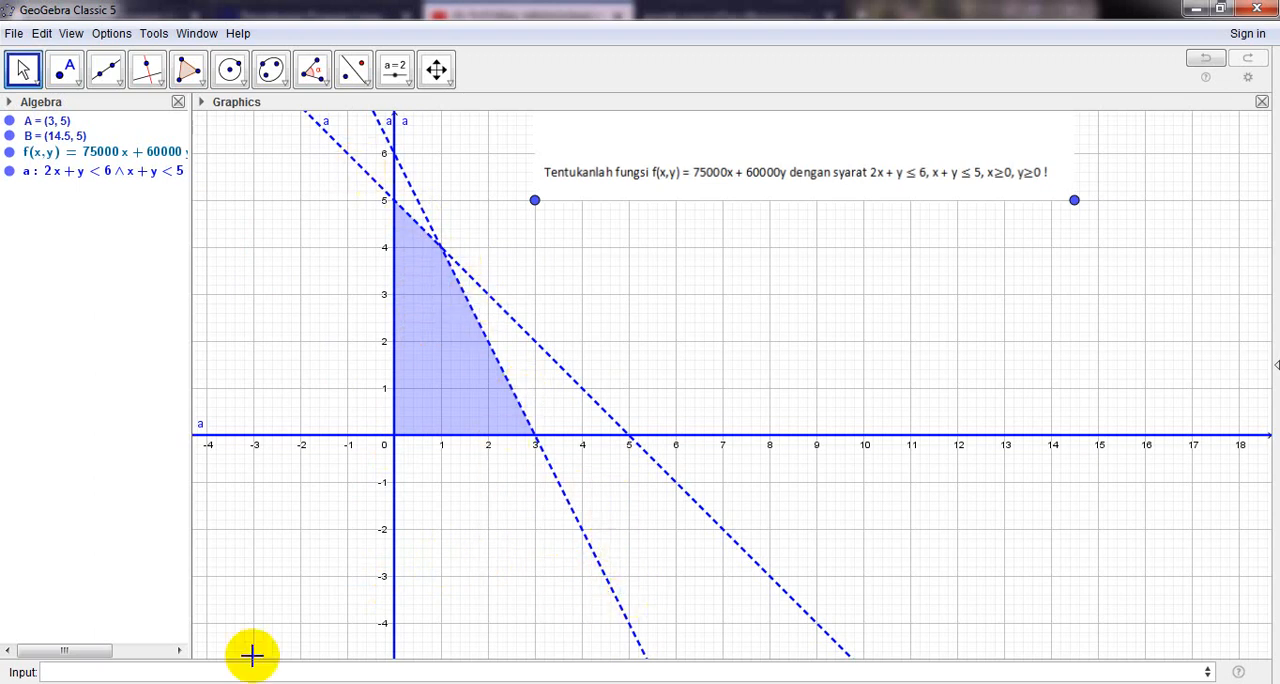
- Plot the boundary line 2x+y=6 of the first constraint
{"action": "left_click", "coordinate": [221, 669]}
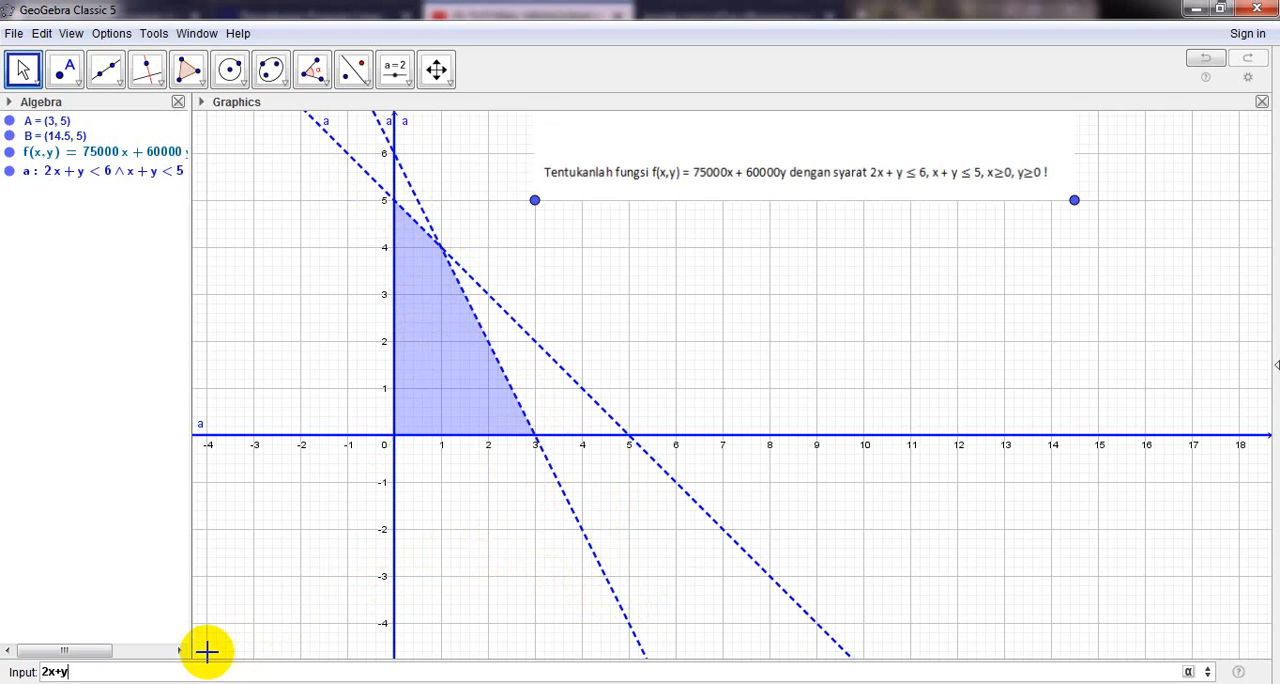
{"action": "type", "text": "=6"}
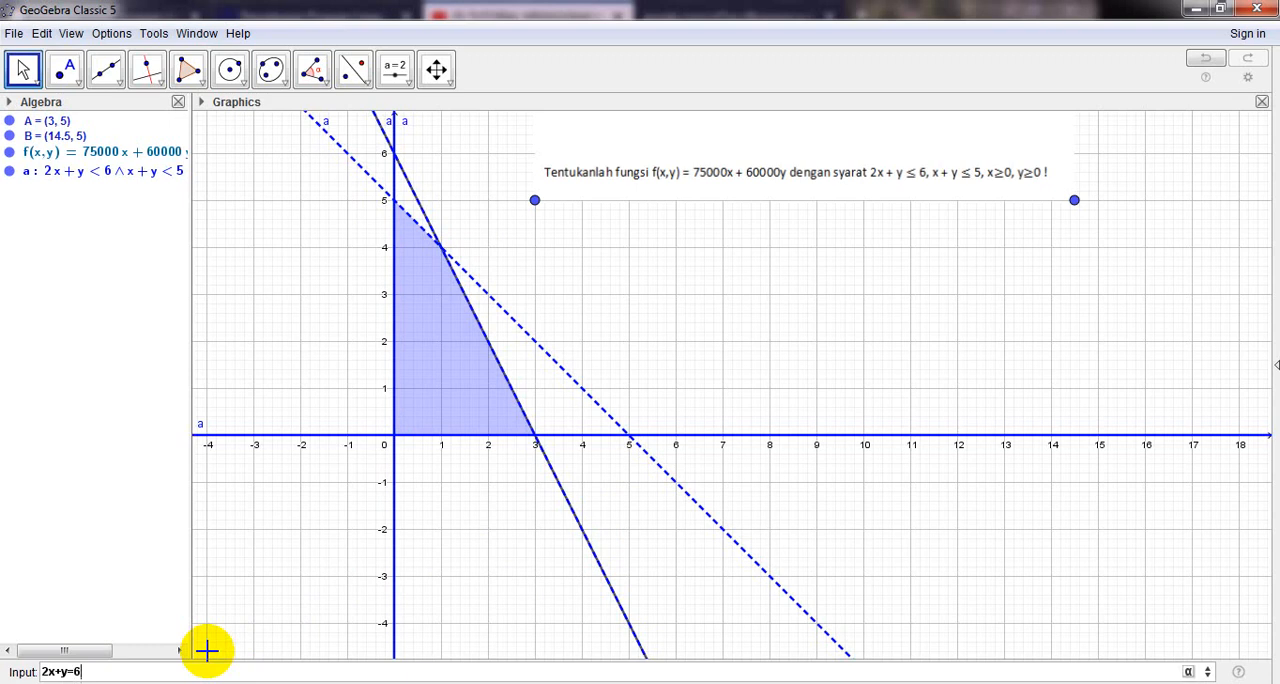
{"action": "key", "text": "Return"}
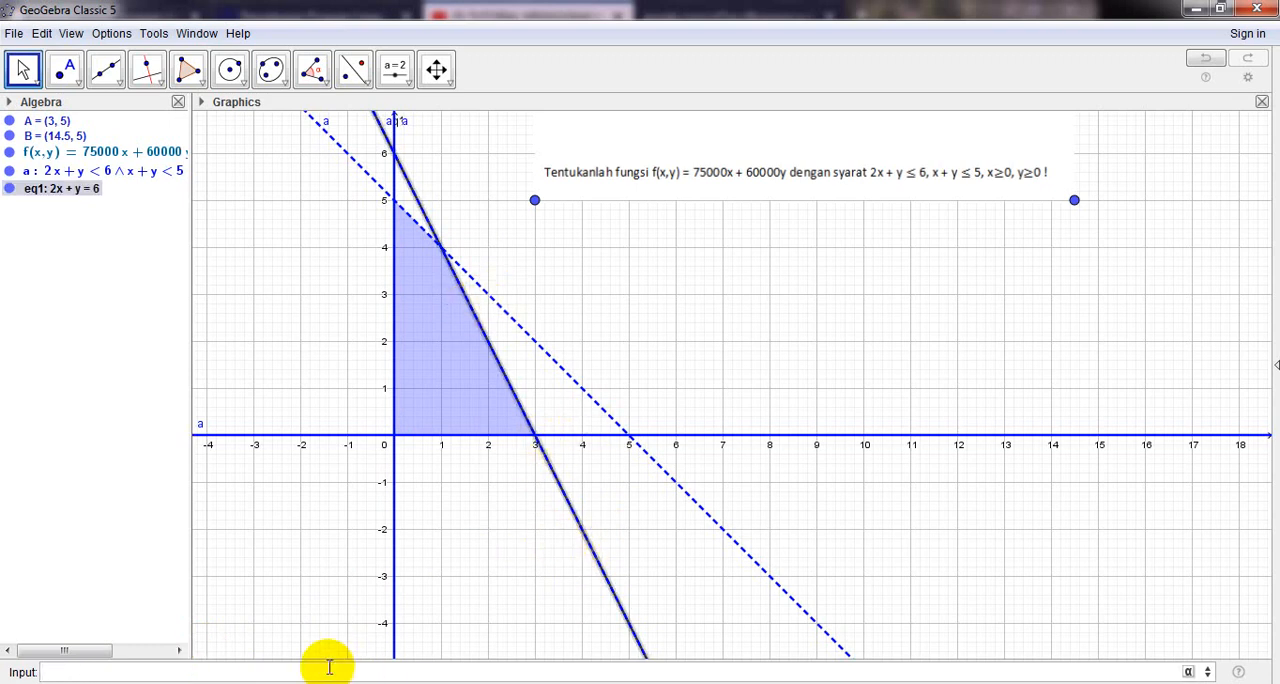
- Plot the boundary line x+y=5 of the second constraint and clear the selection
{"action": "type", "text": "x"}
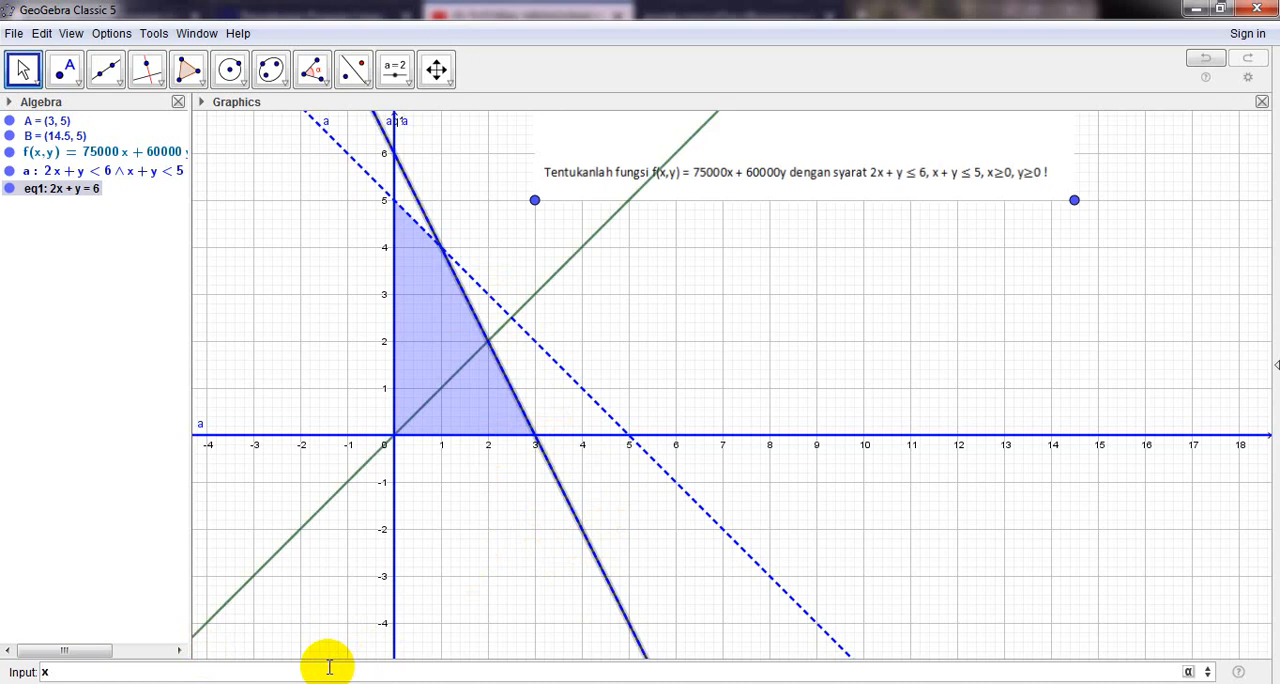
{"action": "type", "text": "+y"}
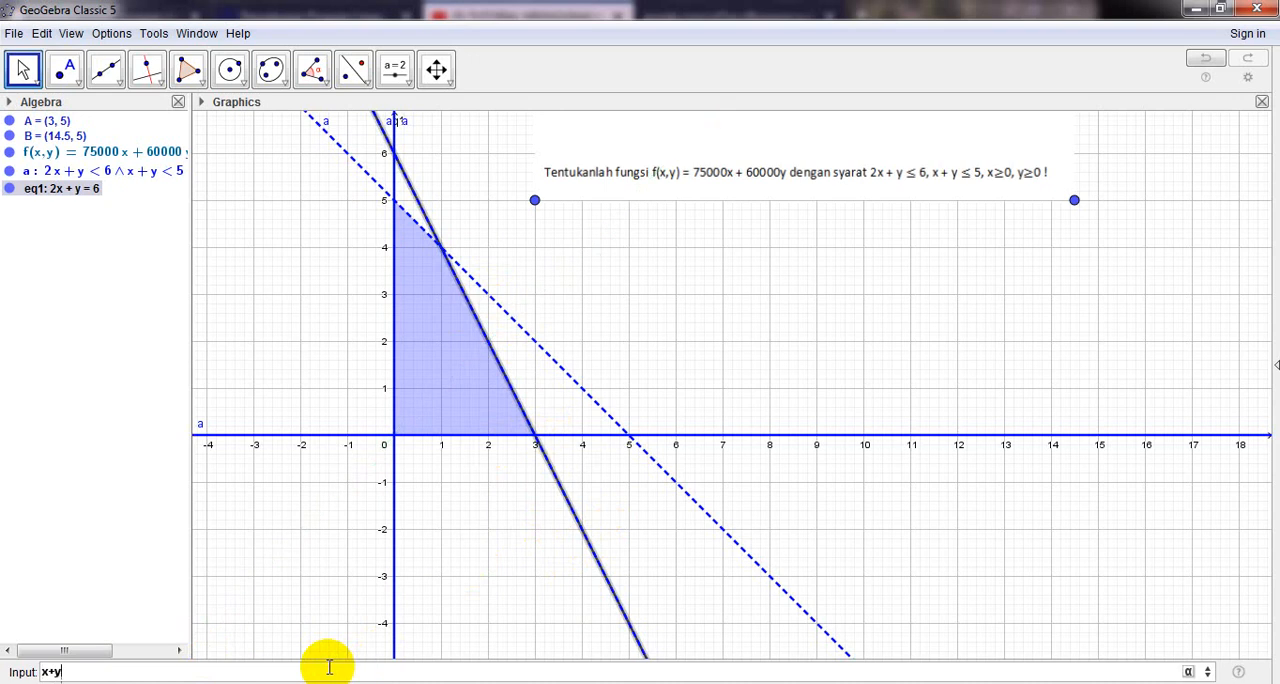
{"action": "type", "text": "=5"}
{"action": "key", "text": "Return"}
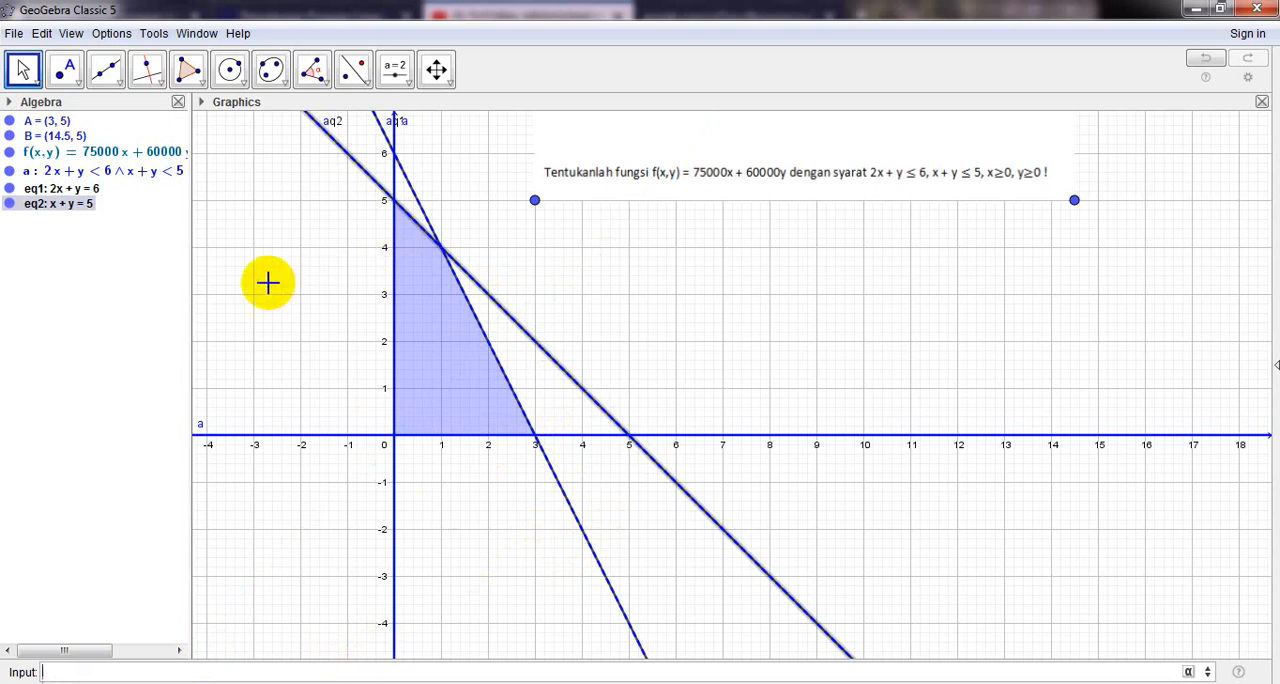
{"action": "left_click", "coordinate": [330, 234]}
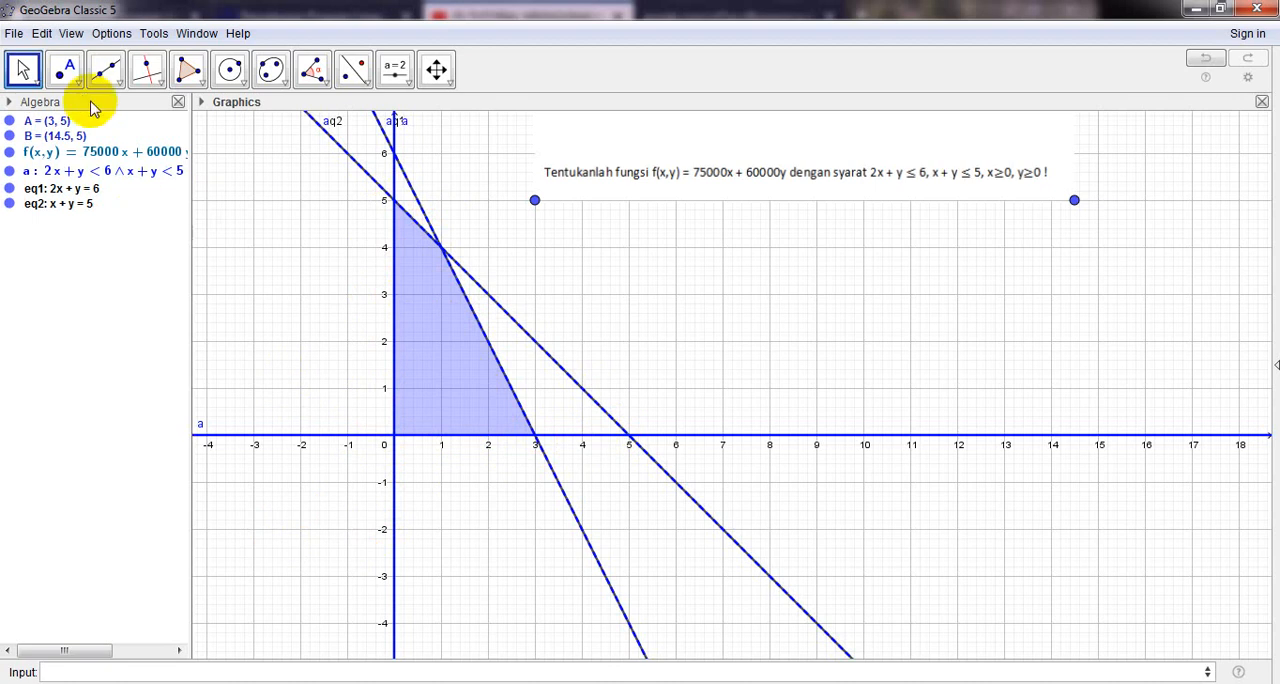
- Mark the feasible region's corners with Intersect: 2x+y=6 with the x-axis, the two boundary lines, and x+y=5 with the y-axis
{"action": "left_click", "coordinate": [66, 76]}
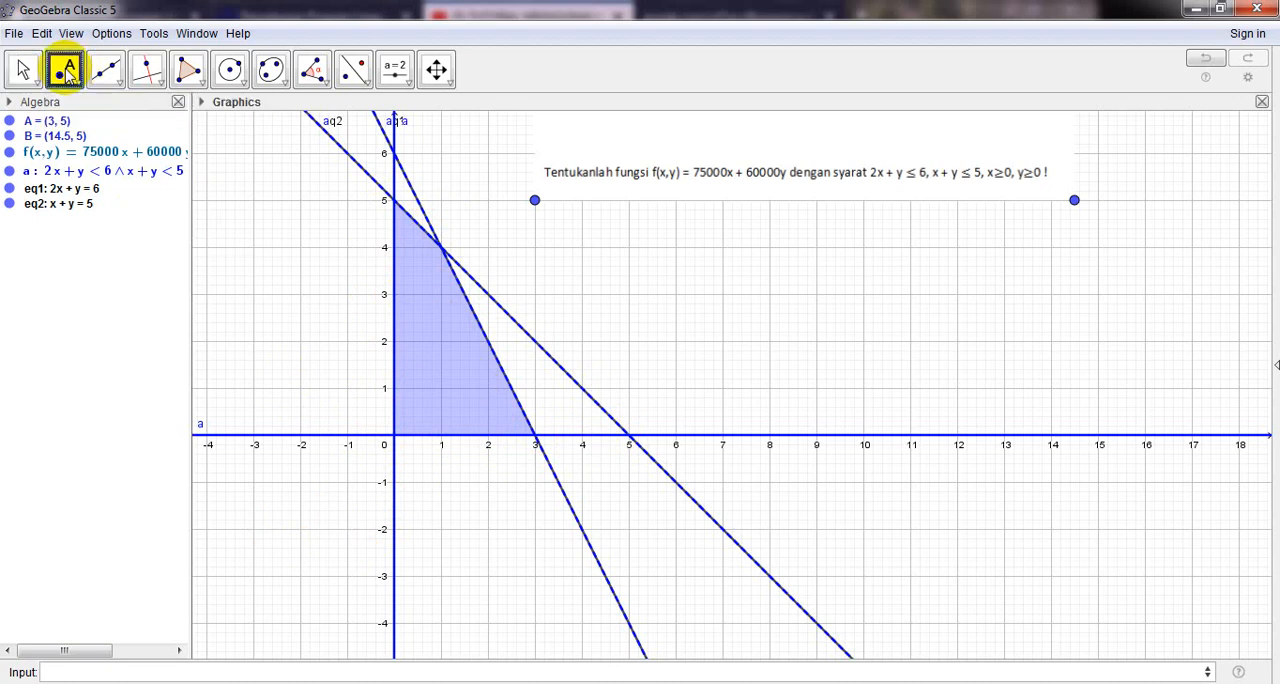
{"action": "left_click", "coordinate": [68, 78]}
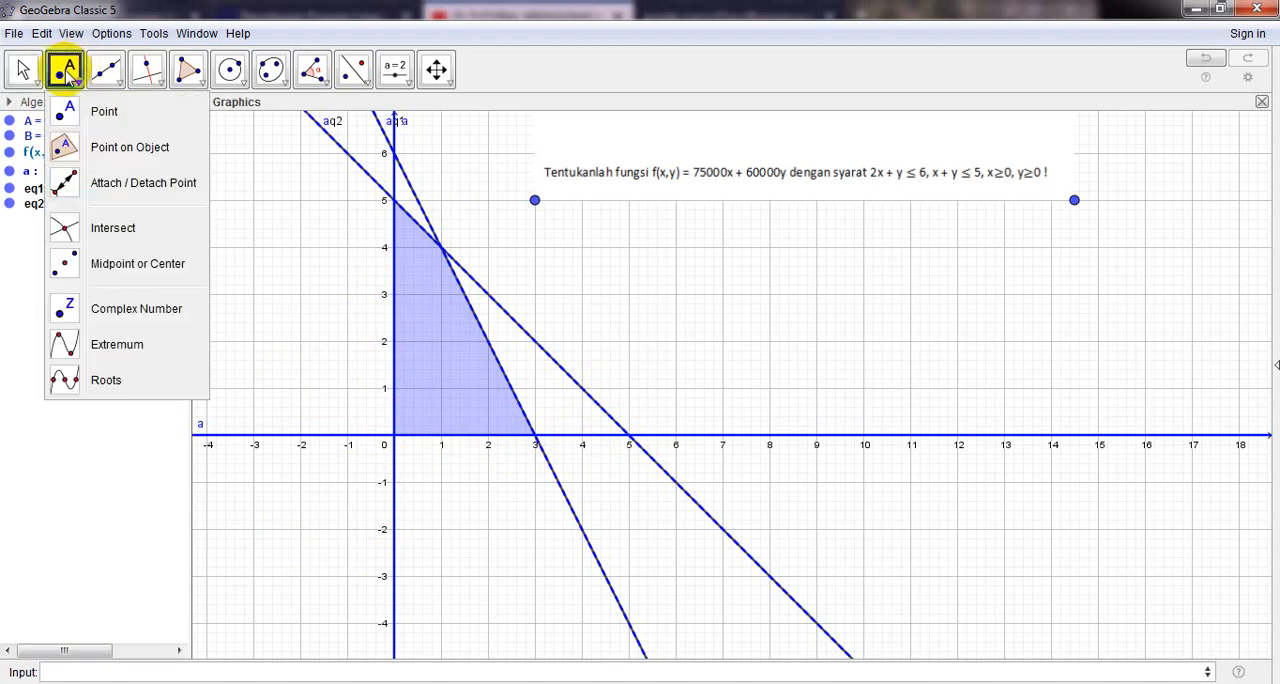
{"action": "left_click", "coordinate": [104, 232]}
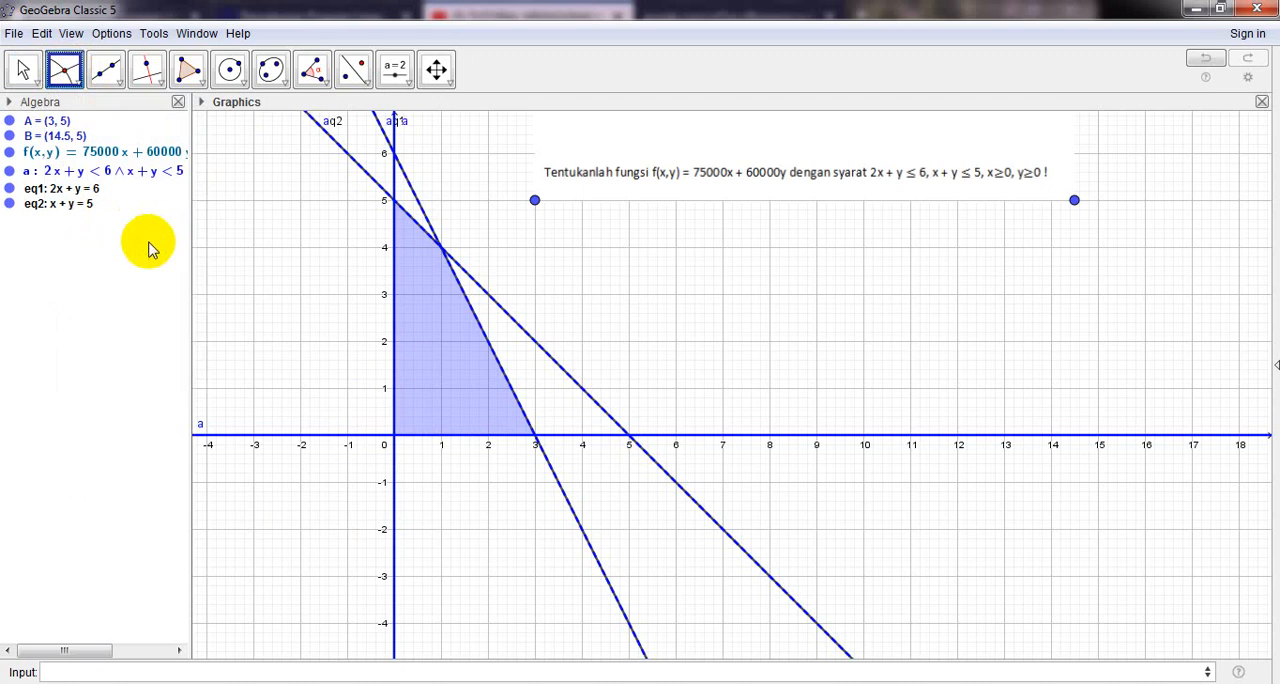
{"action": "left_click", "coordinate": [521, 408]}
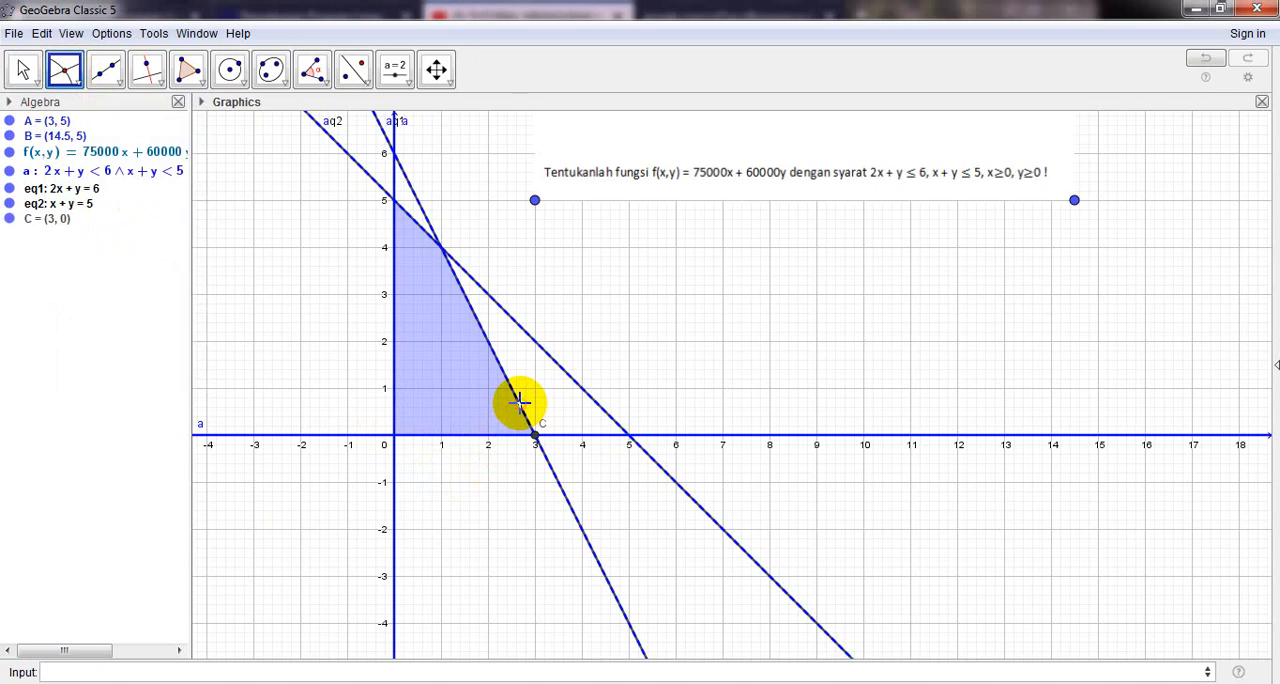
{"action": "left_click", "coordinate": [511, 400]}
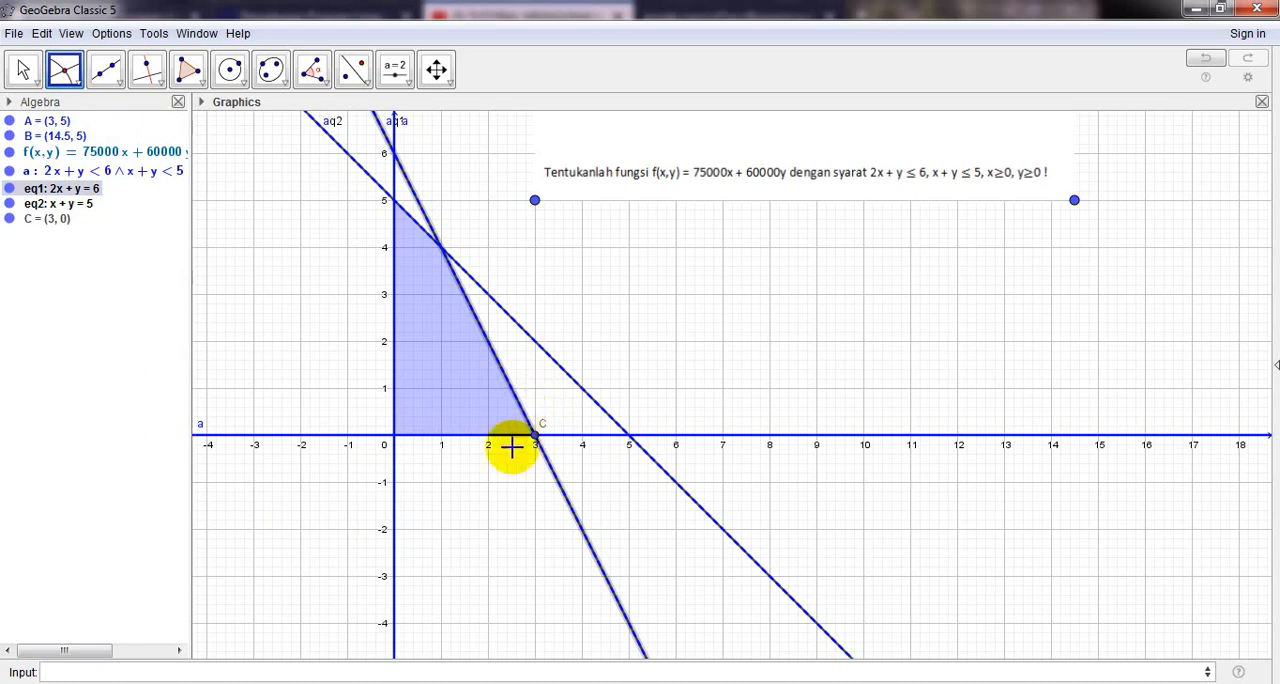
{"action": "left_click", "coordinate": [457, 263]}
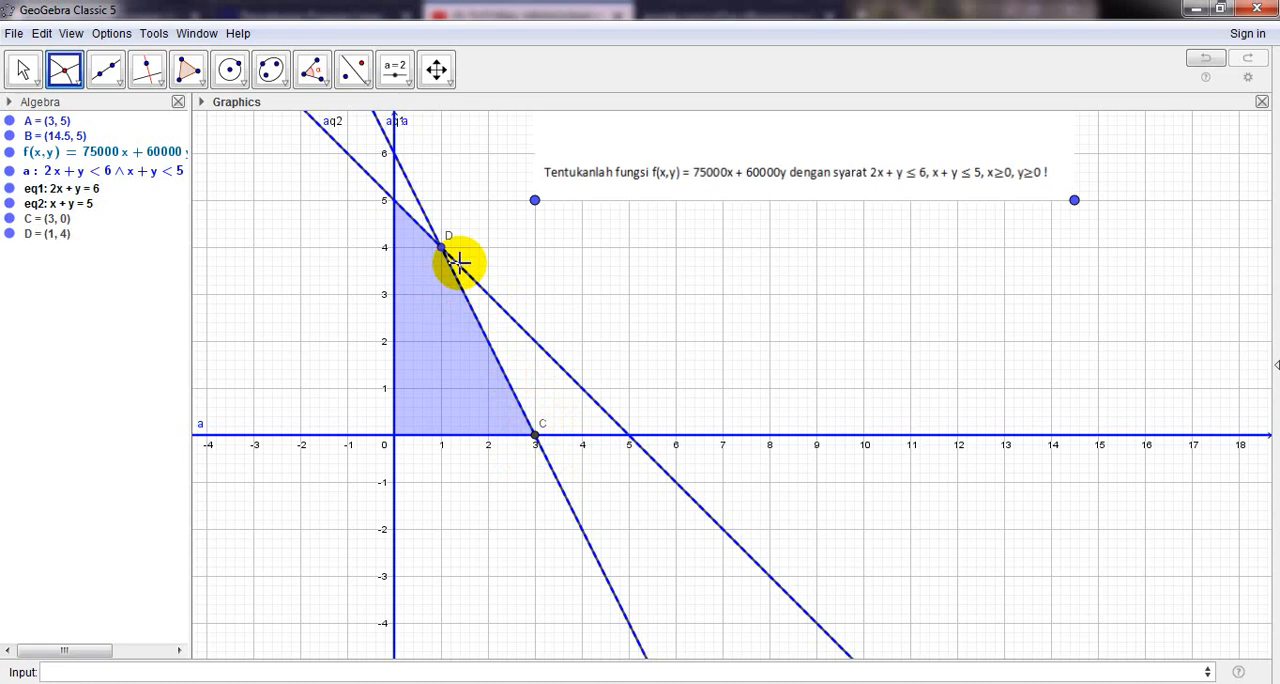
{"action": "left_click", "coordinate": [396, 201]}
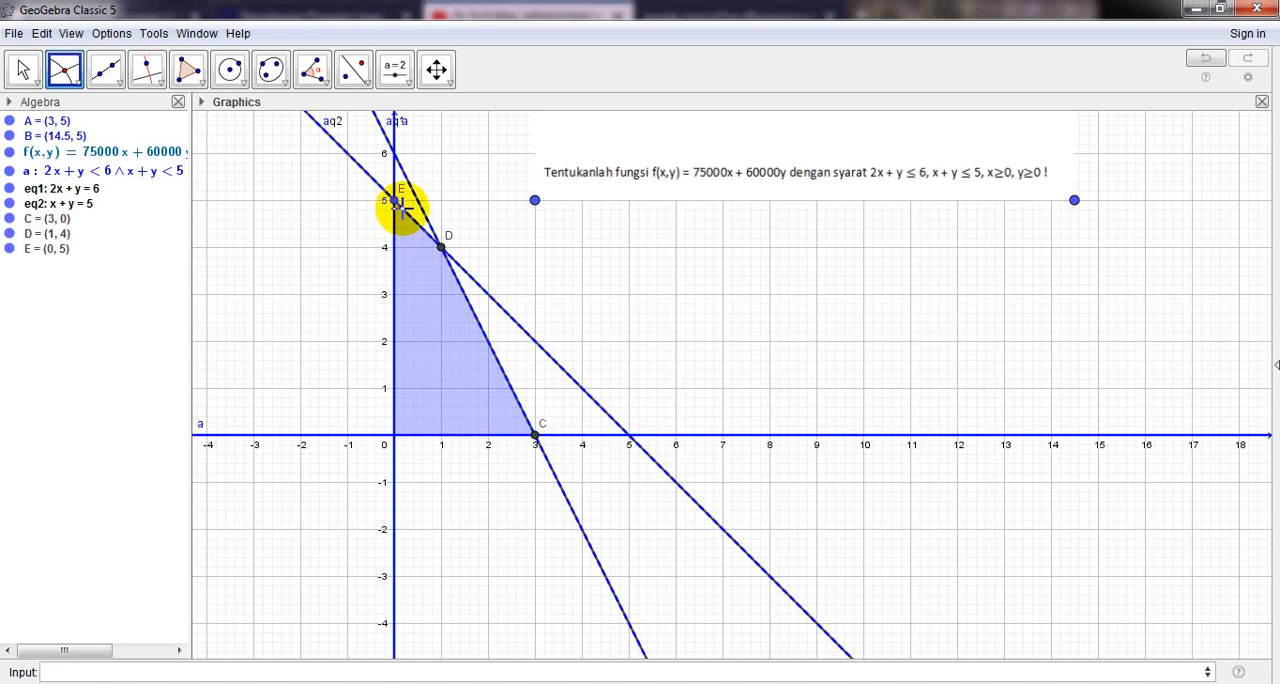
{"action": "left_click", "coordinate": [22, 69]}
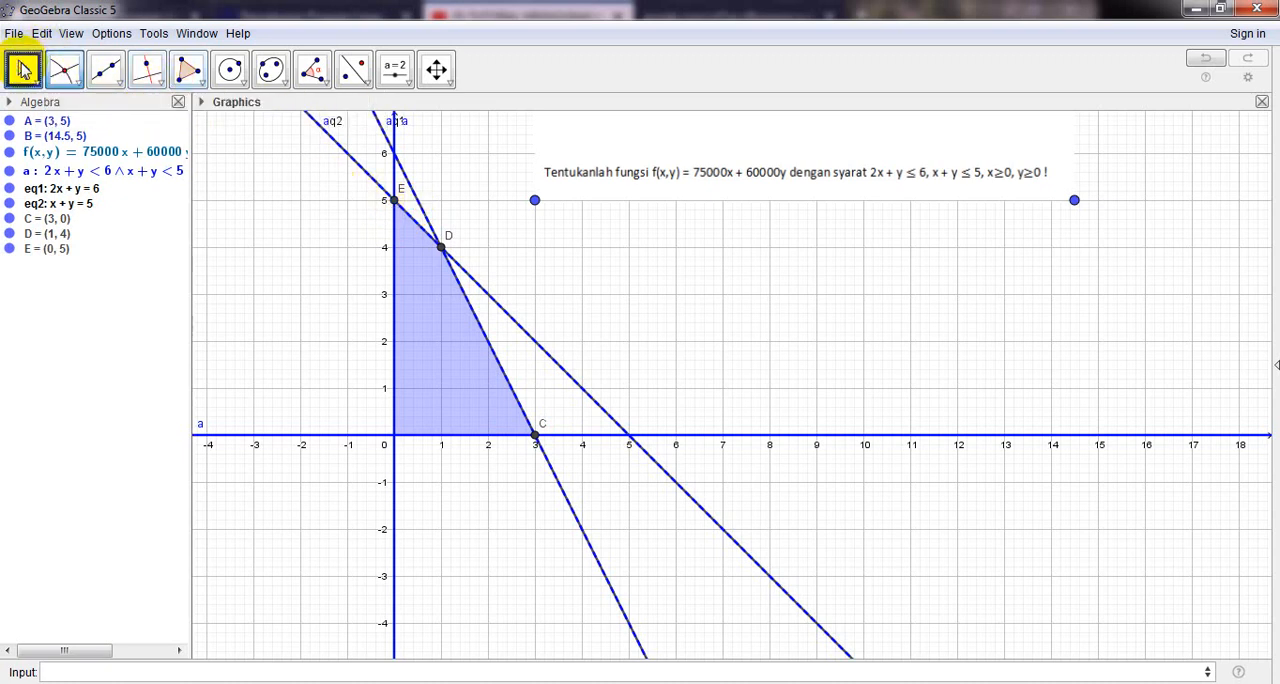
{"action": "left_click", "coordinate": [22, 69]}
{"action": "mouse_move", "coordinate": [63, 69]}
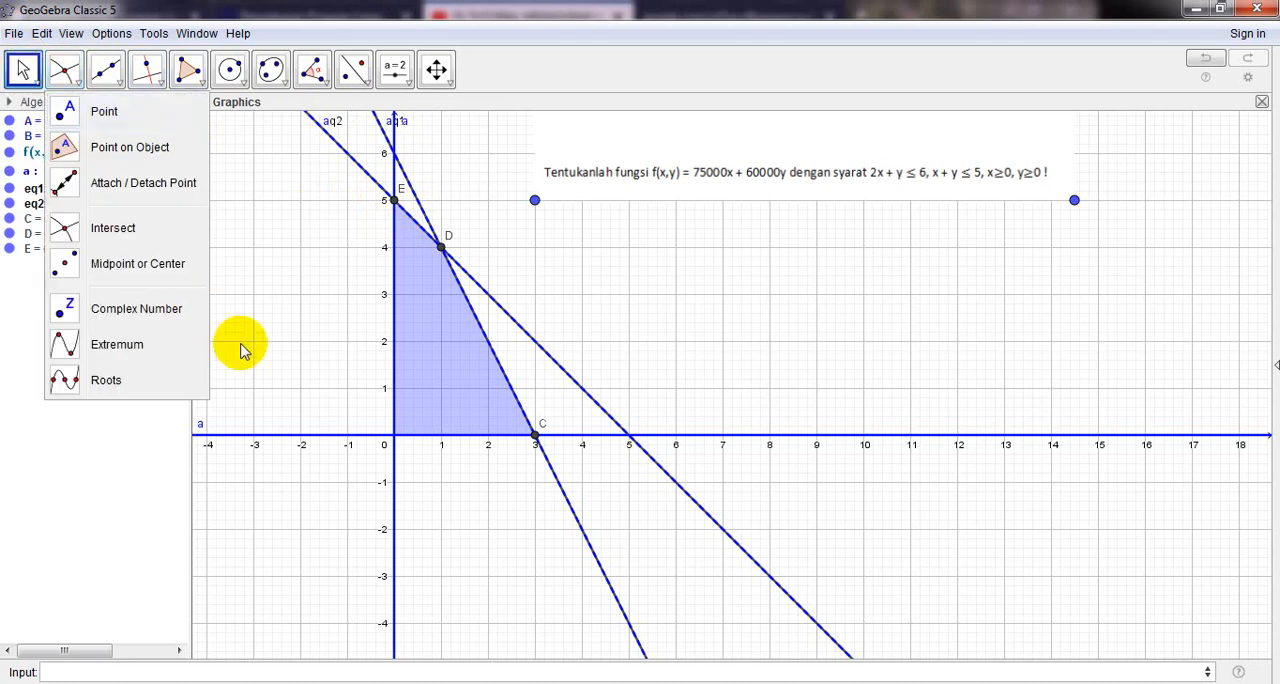
{"action": "left_click", "coordinate": [94, 457]}
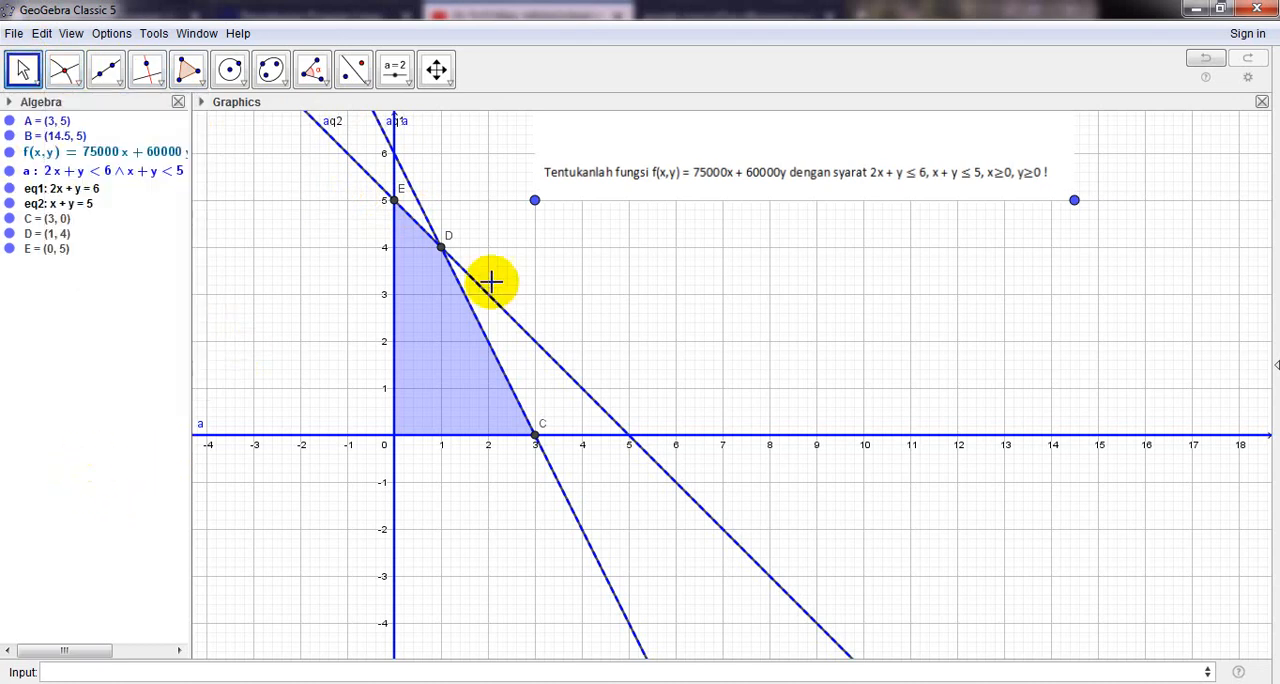
- Rename the corner point on the x-axis at (3, 0) as A
{"action": "right_click", "coordinate": [537, 437]}
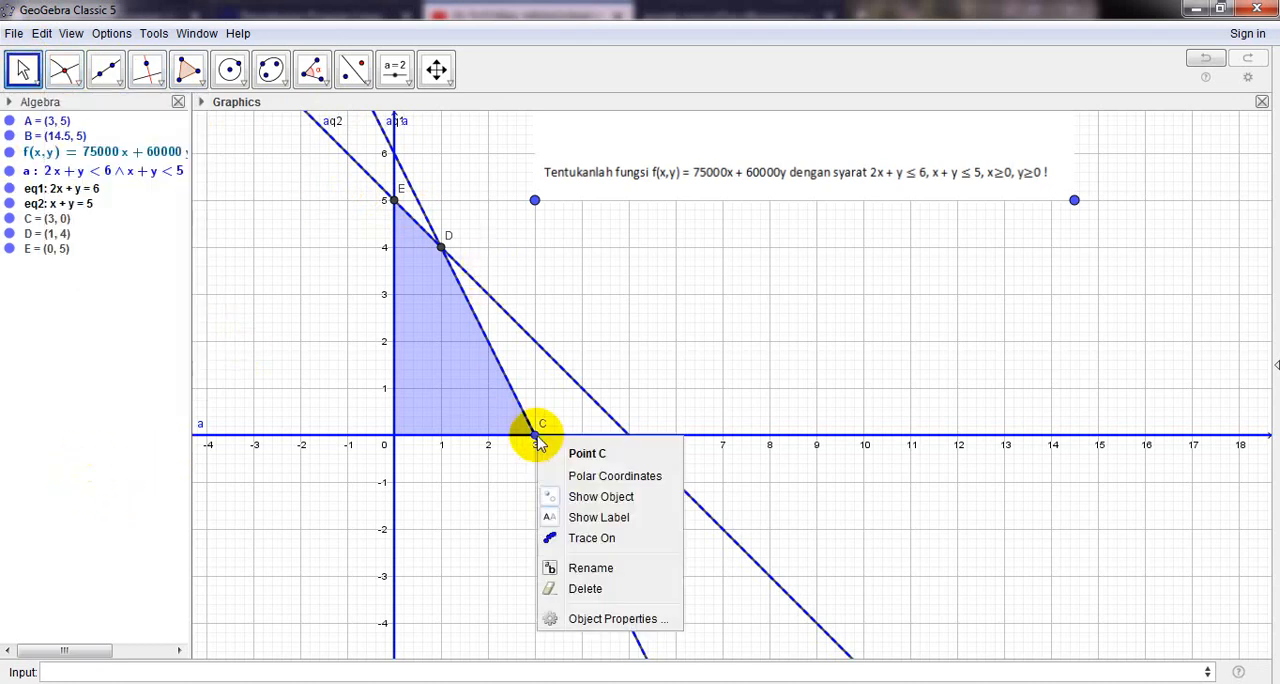
{"action": "left_click", "coordinate": [591, 568]}
{"action": "left_click_drag", "start_coordinate": [580, 348], "coordinate": [459, 347]}
{"action": "type", "text": "a"}
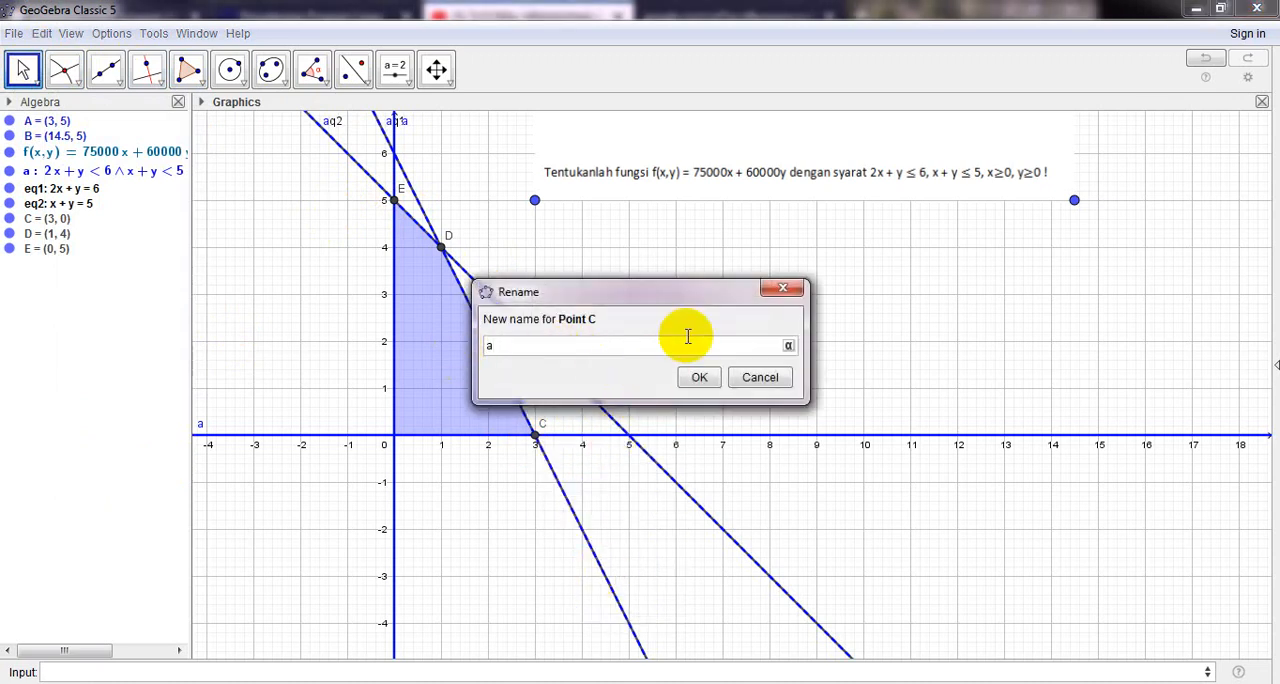
{"action": "left_click", "coordinate": [697, 377]}
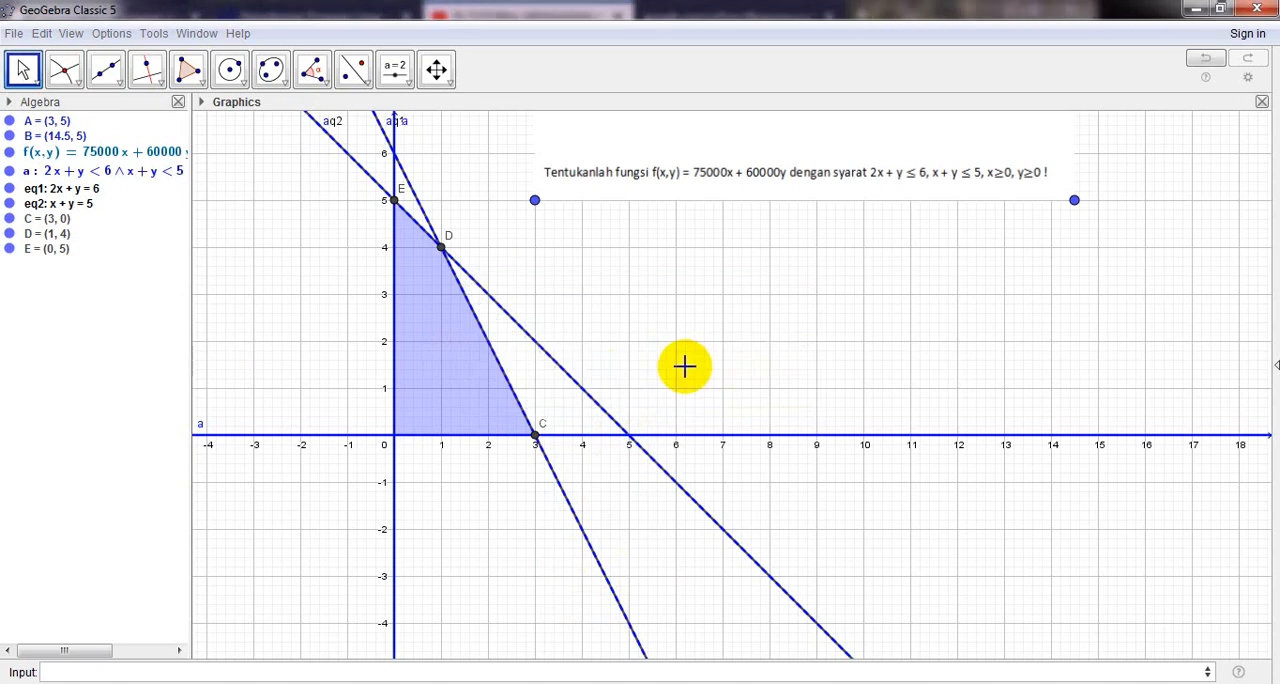
- Rename the intersection point of the two boundary lines as B and the corner point on the y-axis as C
{"action": "right_click", "coordinate": [444, 253]}
{"action": "left_click", "coordinate": [465, 376]}
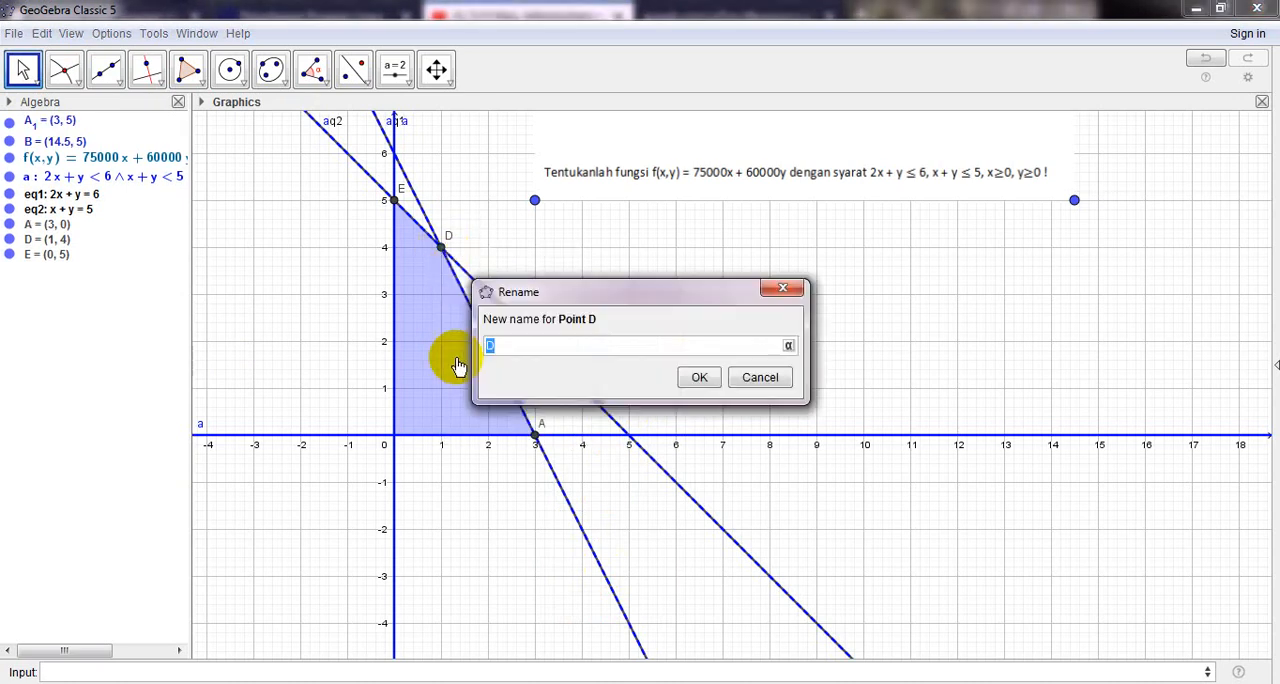
{"action": "type", "text": "B"}
{"action": "left_click", "coordinate": [698, 378]}
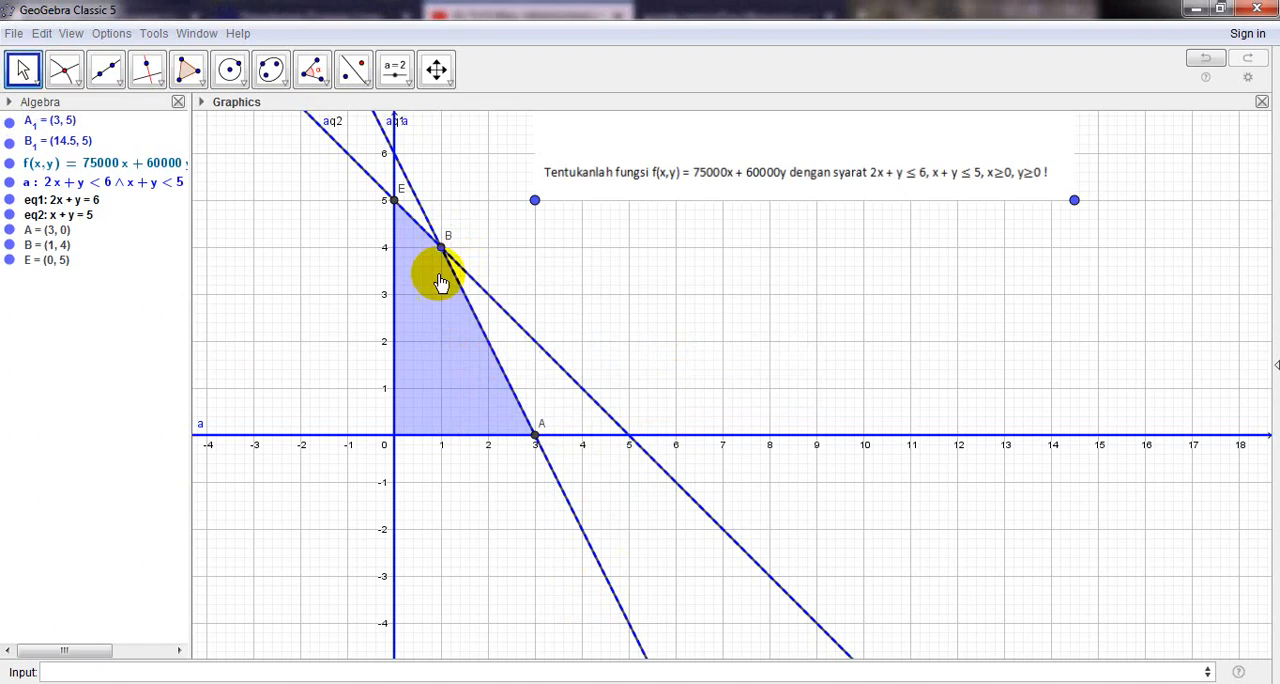
{"action": "right_click", "coordinate": [397, 203]}
{"action": "left_click", "coordinate": [451, 333]}
{"action": "type", "text": "C"}
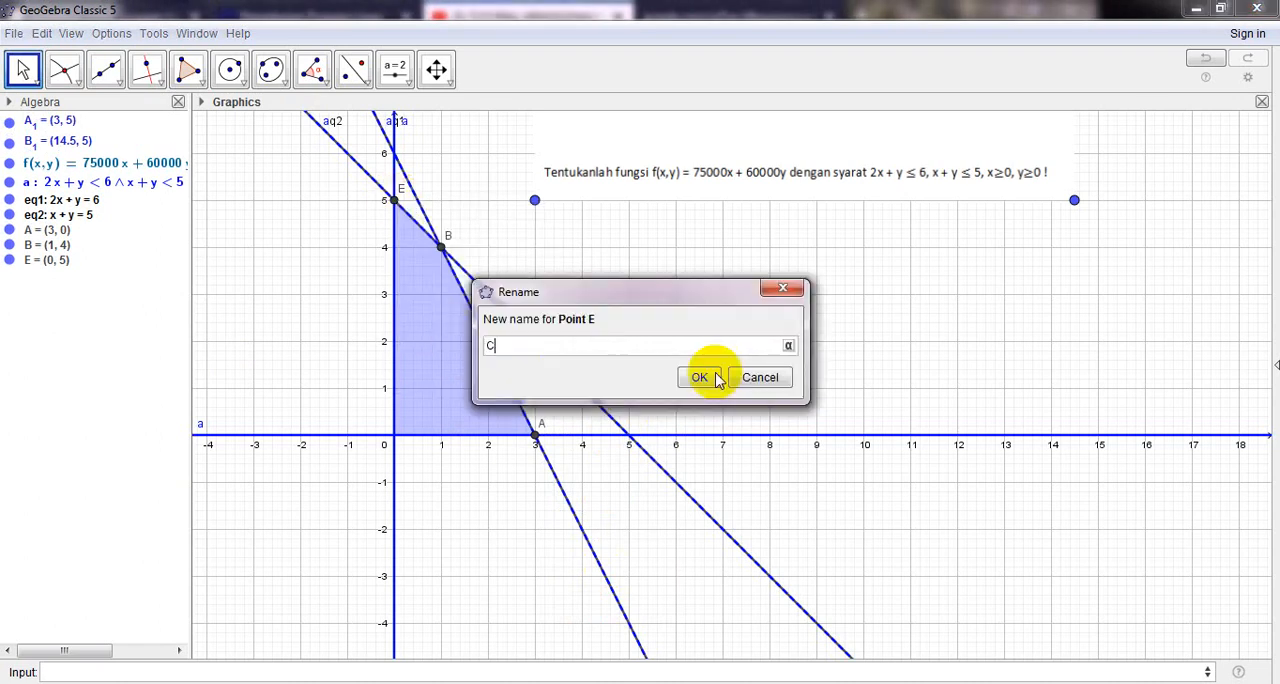
{"action": "left_click", "coordinate": [700, 377]}
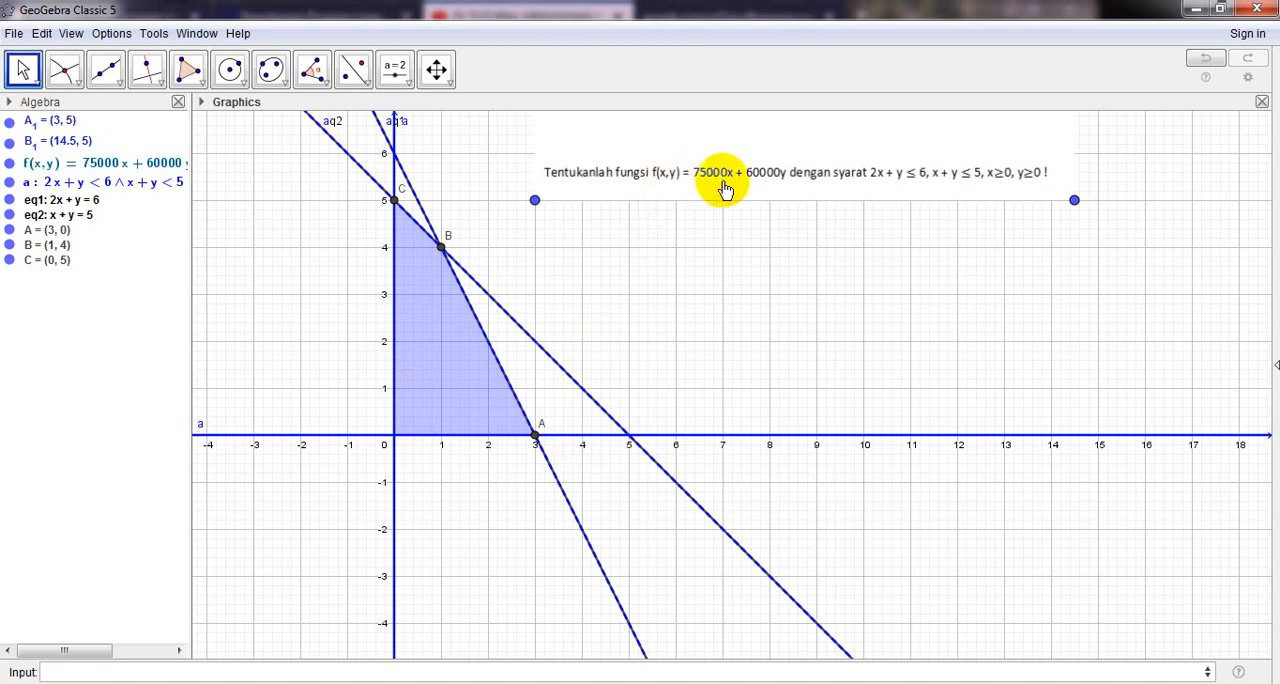
- Show the Spreadsheet view and enter the header Titik in cell A1
{"action": "left_click", "coordinate": [74, 36]}
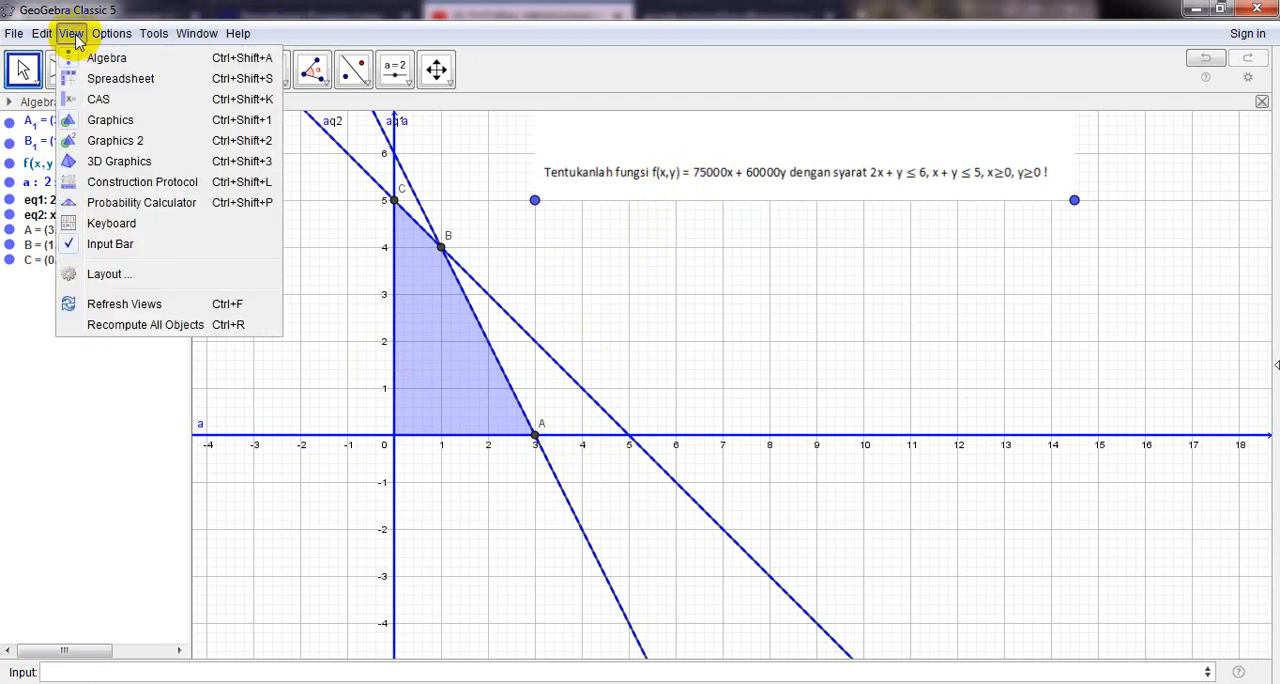
{"action": "left_click", "coordinate": [101, 78]}
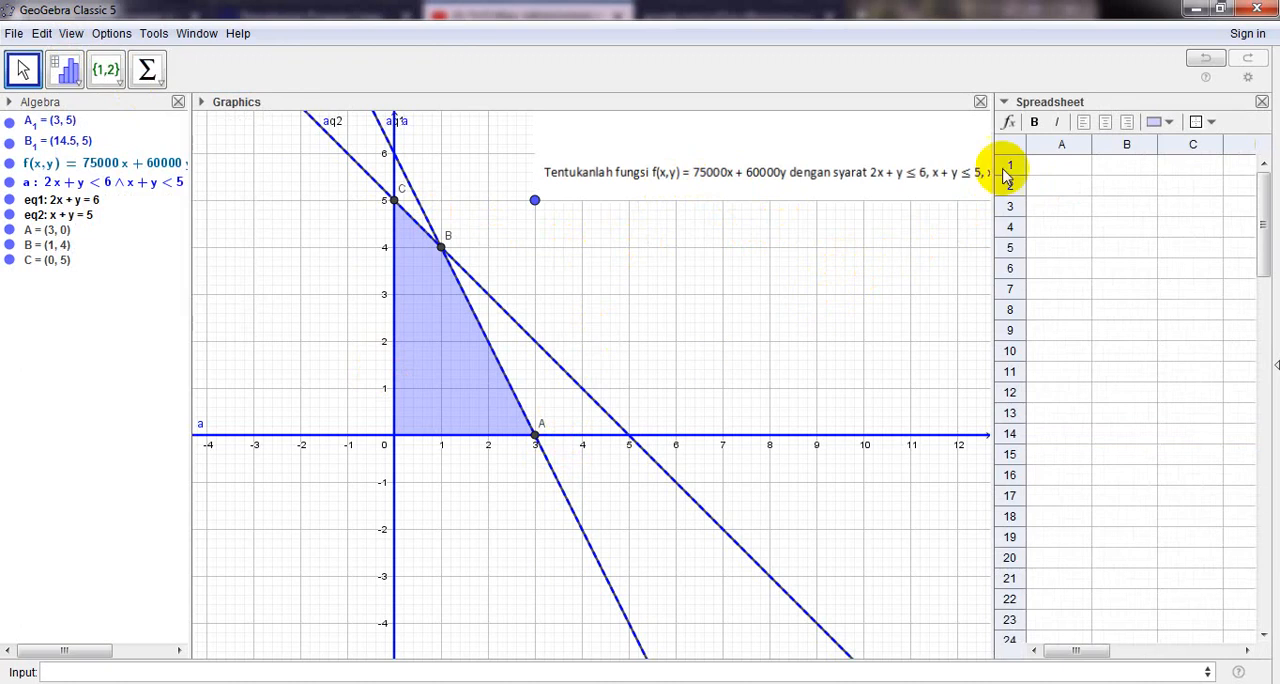
{"action": "left_click", "coordinate": [1066, 170]}
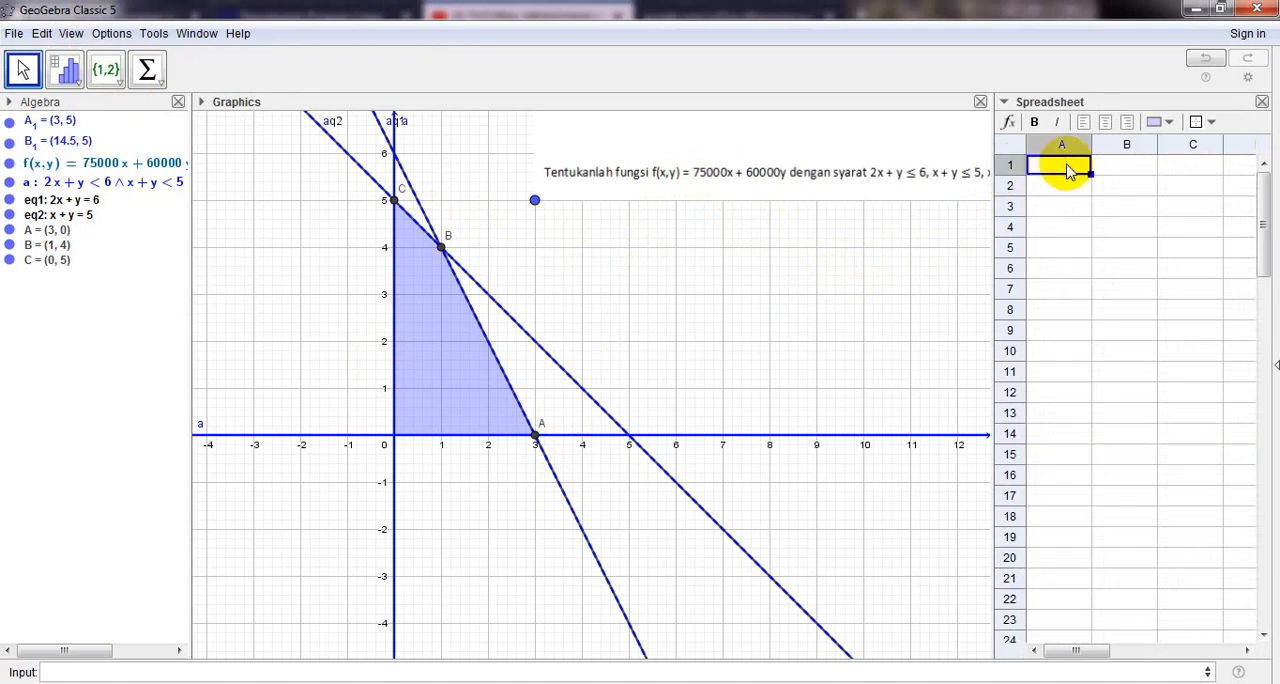
{"action": "type", "text": "tik"}
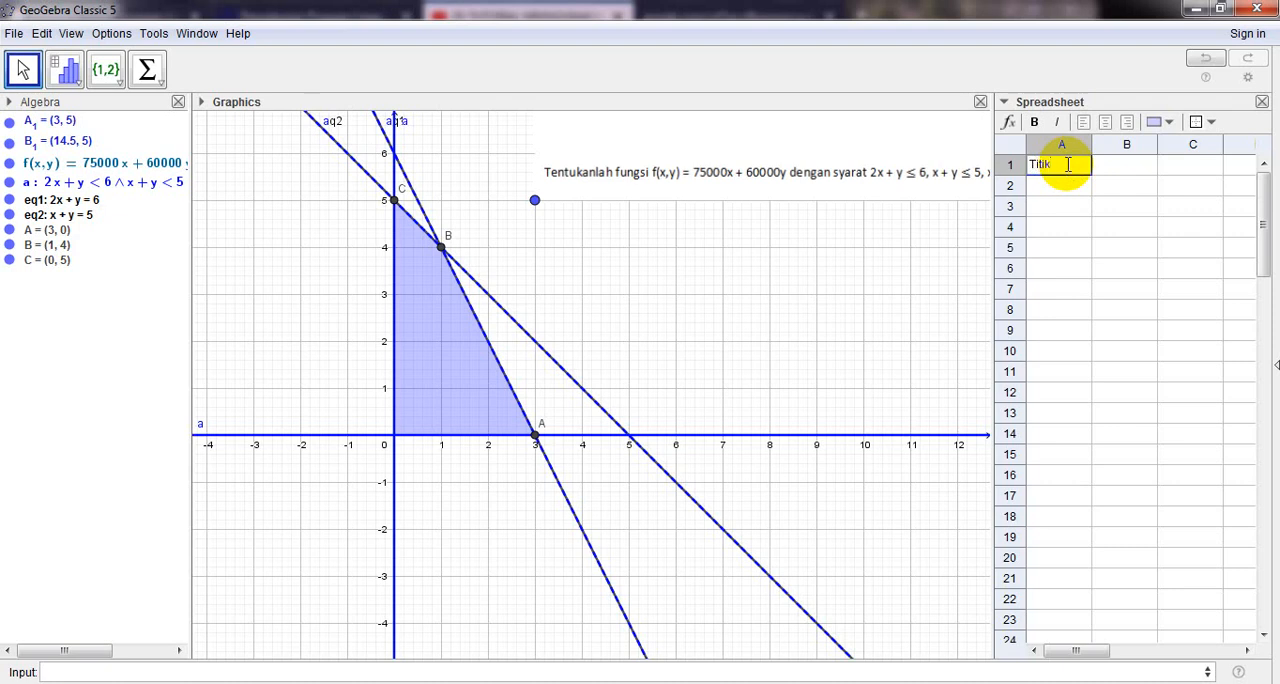
- Enter the header Nilai Optimum in cell B1 and widen column B to fit it
{"action": "left_click", "coordinate": [1131, 168]}
{"action": "left_click", "coordinate": [1133, 170]}
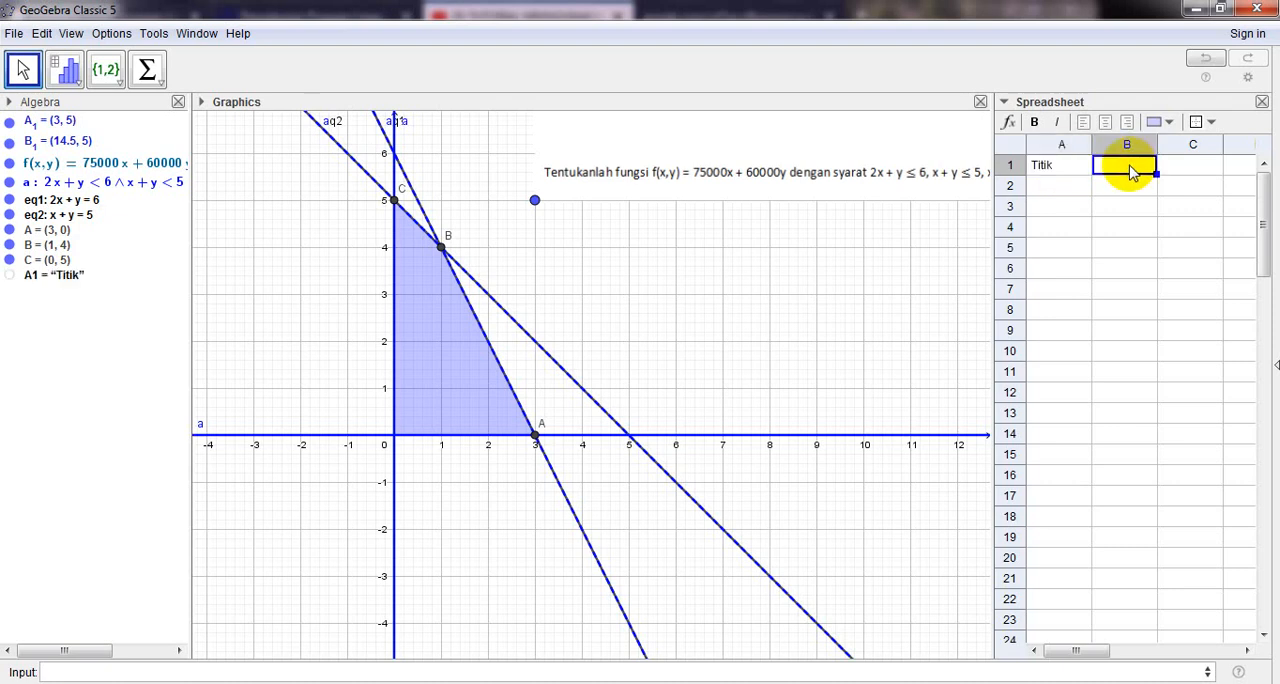
{"action": "type", "text": "Nilai Op"}
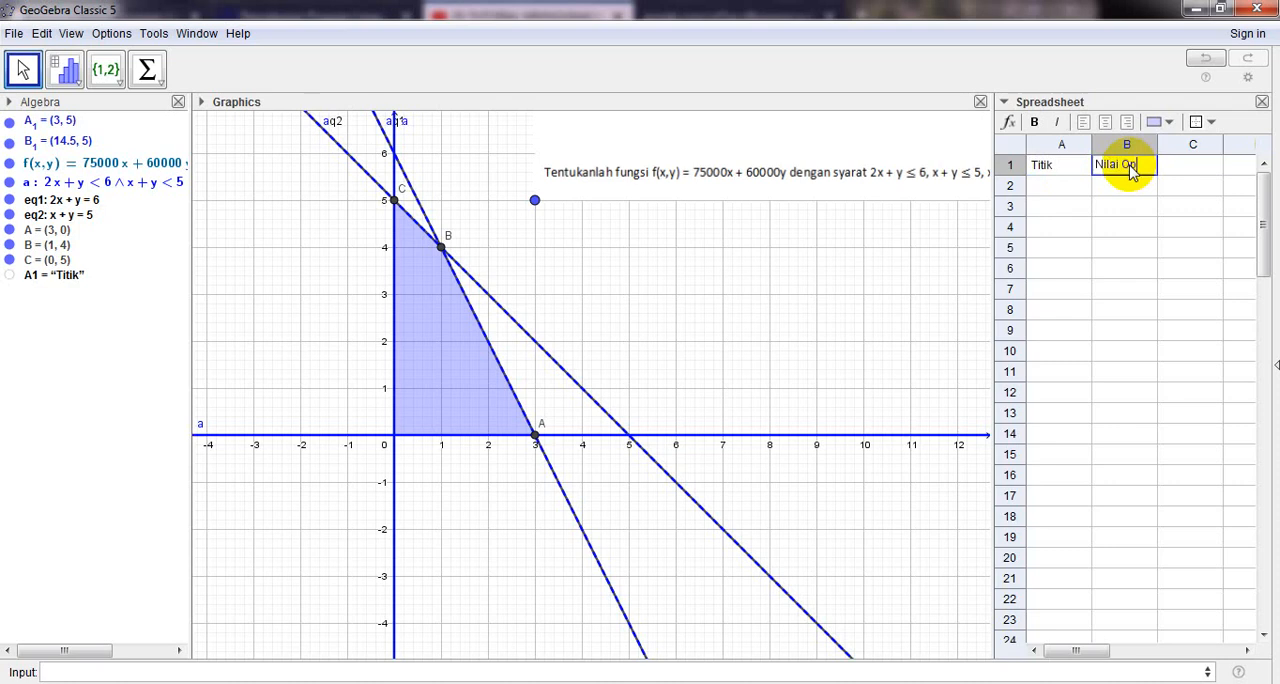
{"action": "type", "text": "timum"}
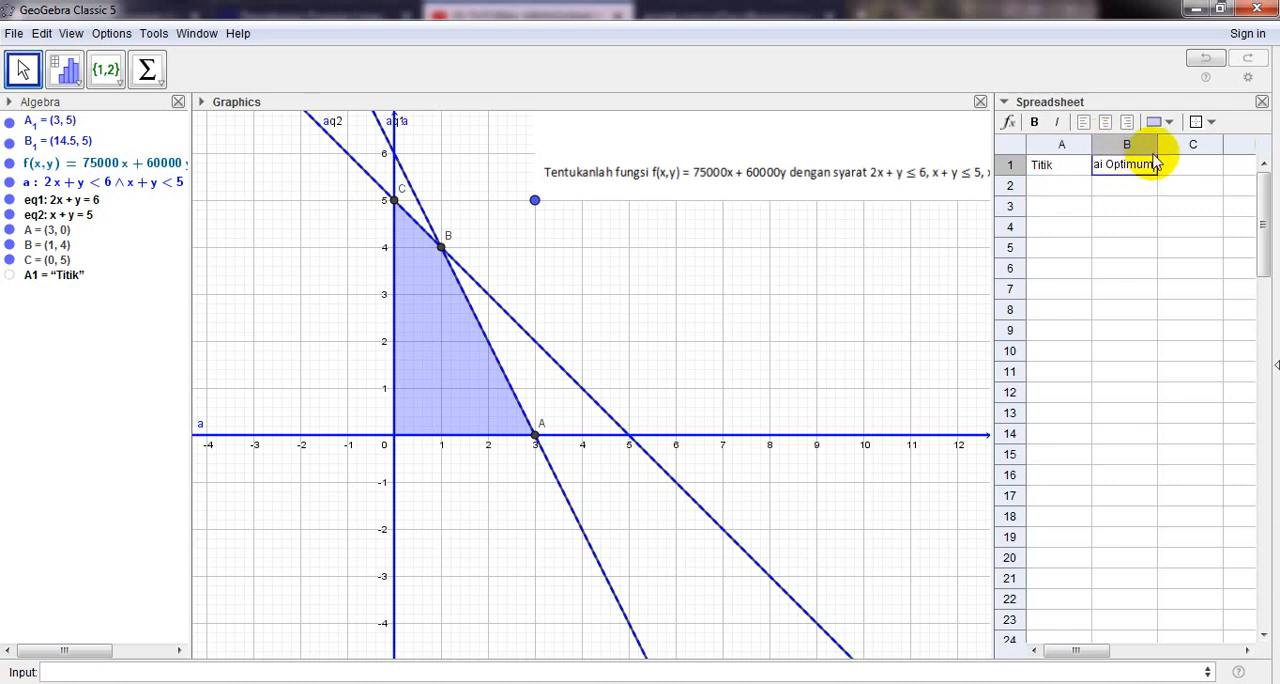
{"action": "key", "text": "Return"}
{"action": "left_click_drag", "start_coordinate": [1158, 144], "coordinate": [1221, 143]}
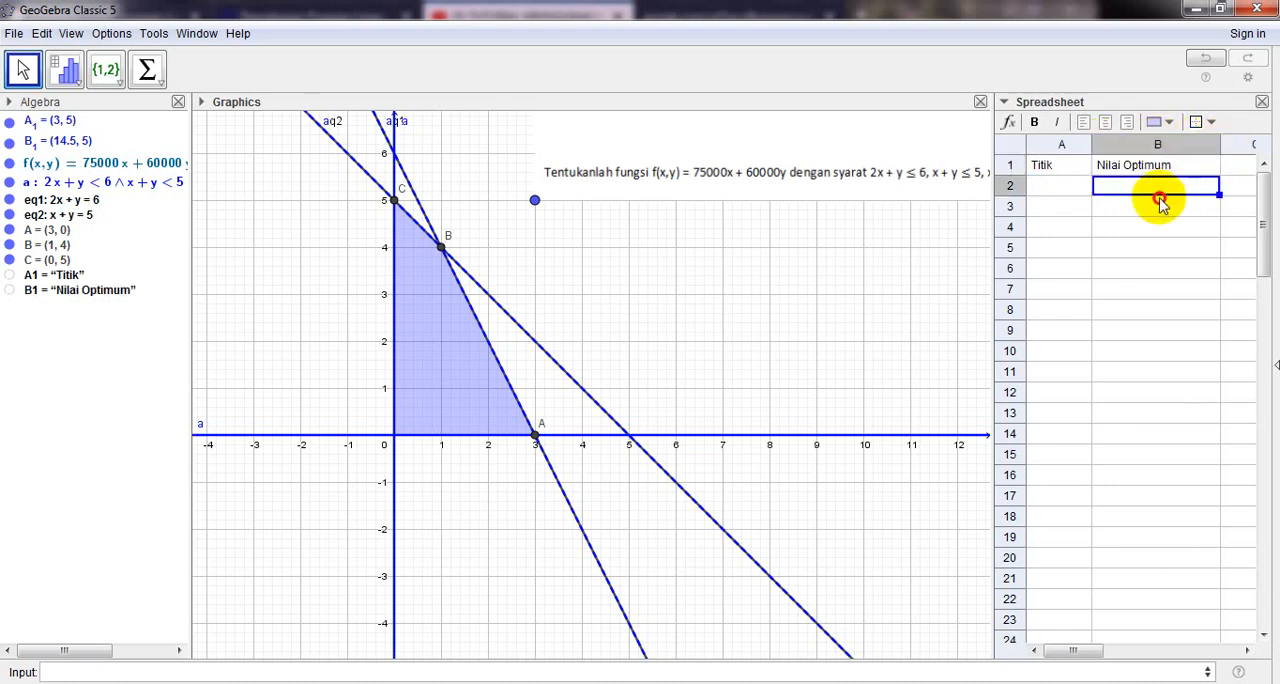
- List the corner points A, B and C in cells A2 to A4 under the Titik header
{"action": "left_click", "coordinate": [1056, 190]}
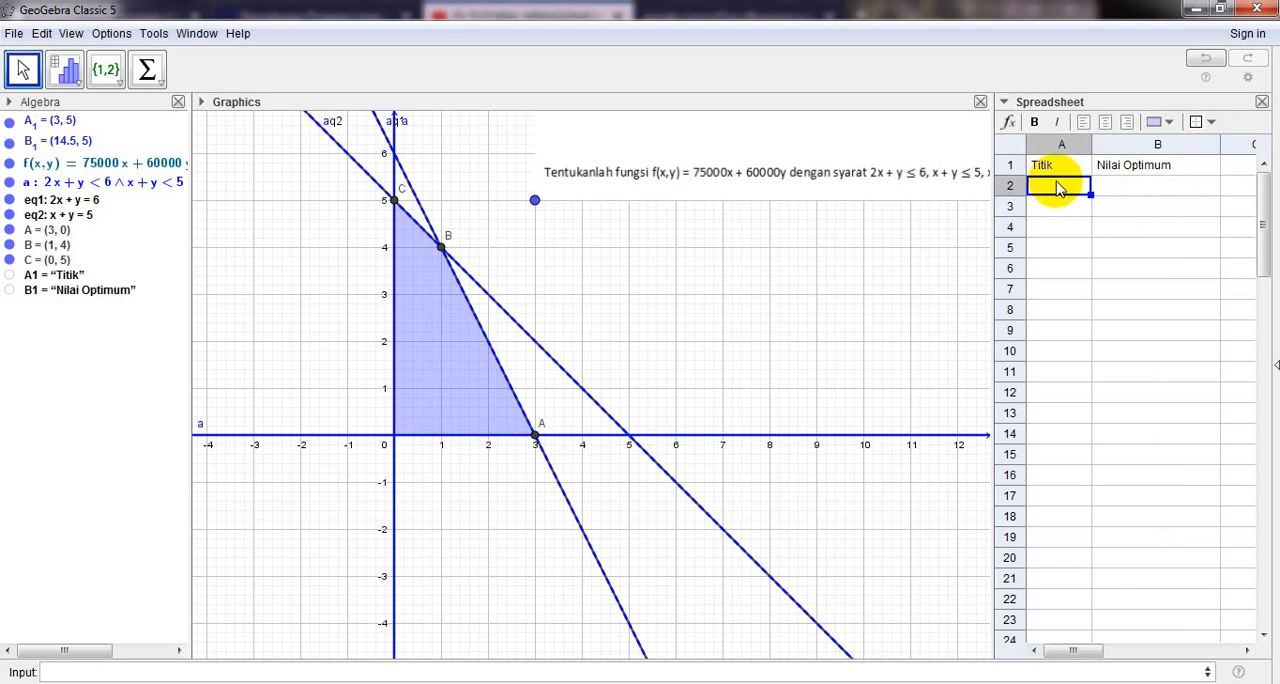
{"action": "double_click", "coordinate": [1066, 189]}
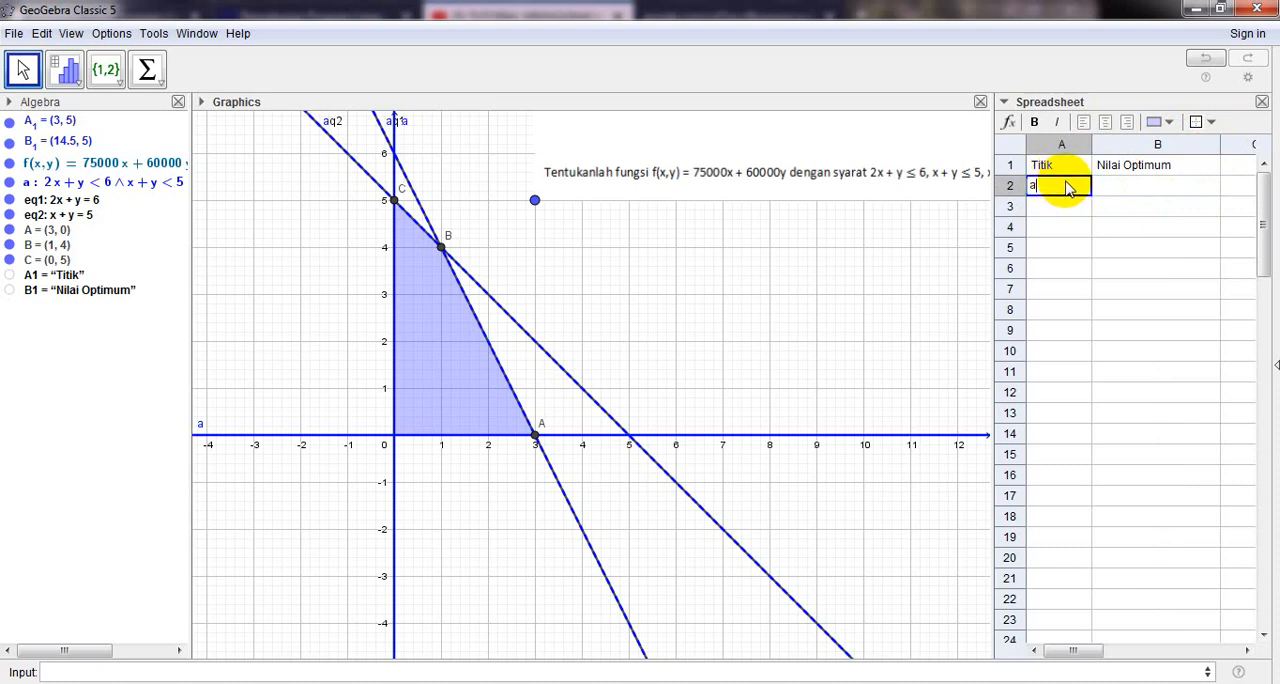
{"action": "type", "text": "A"}
{"action": "key", "text": "Return"}
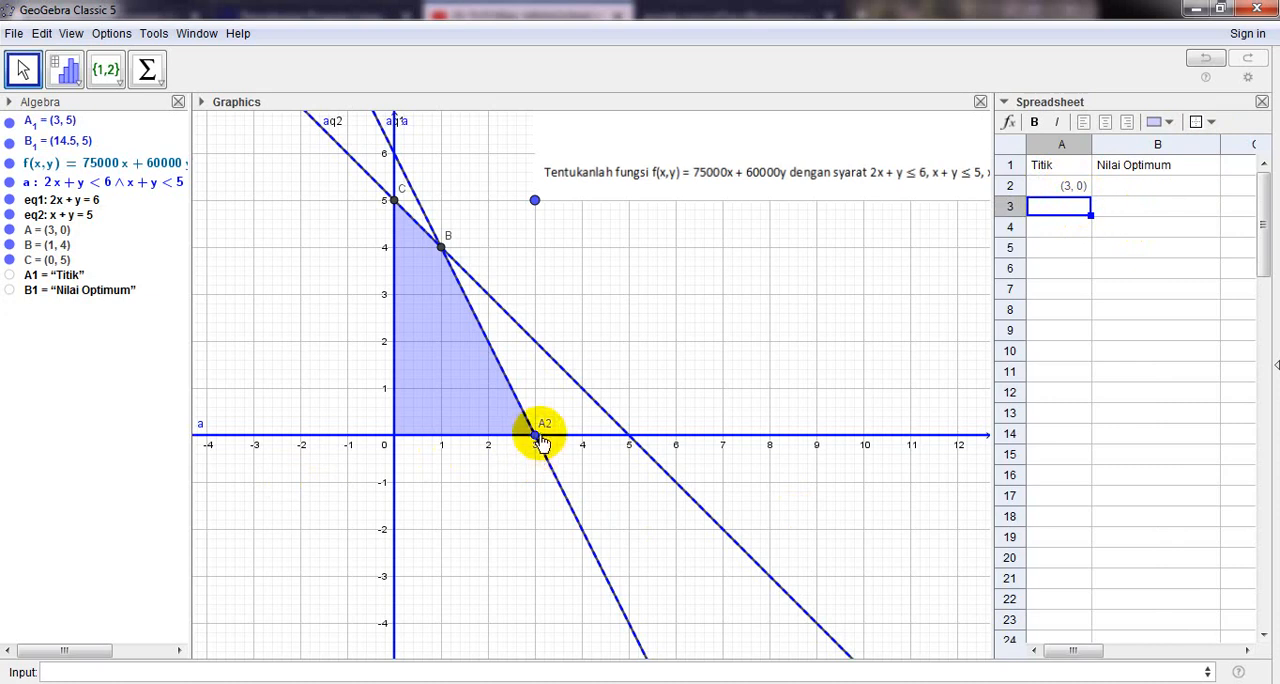
{"action": "type", "text": "B"}
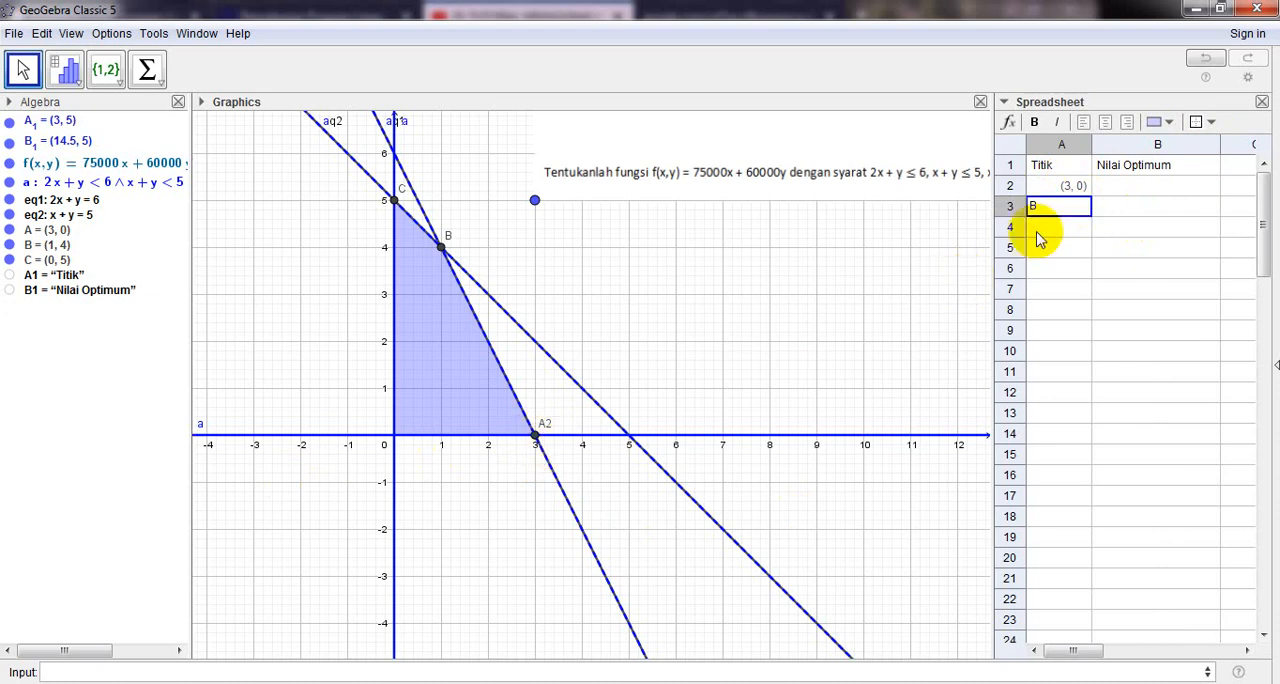
{"action": "key", "text": "Return"}
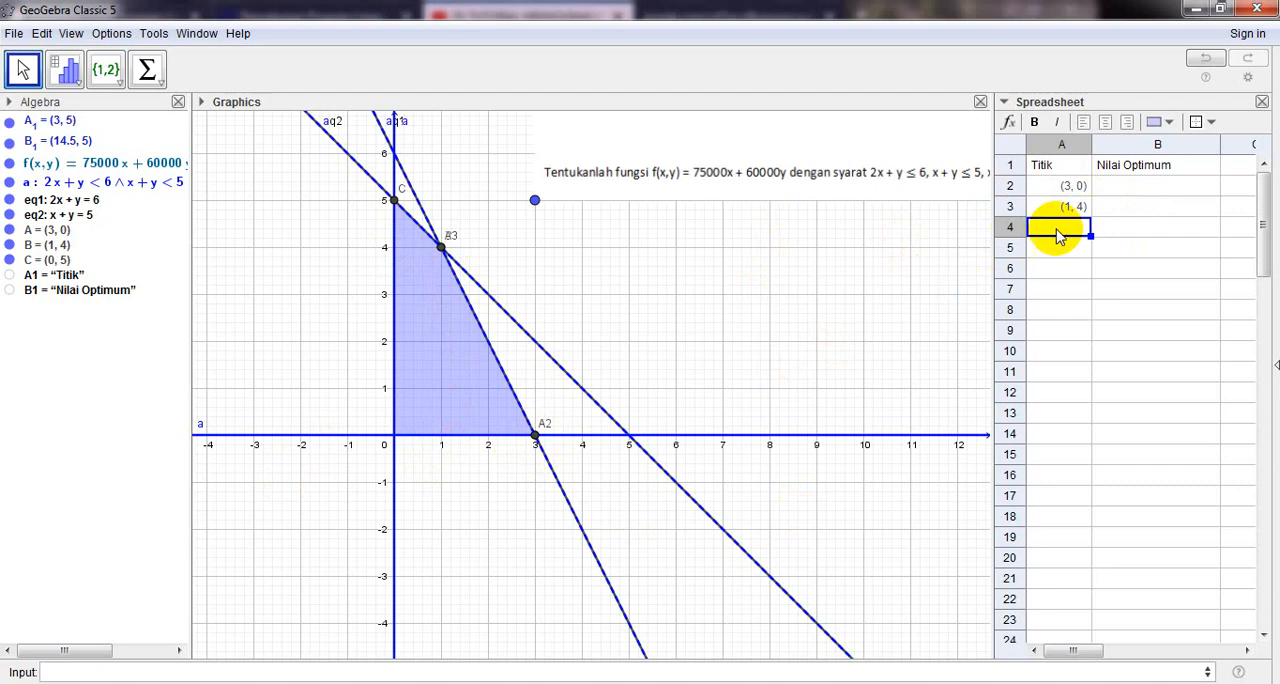
{"action": "type", "text": "C"}
{"action": "key", "text": "Return"}
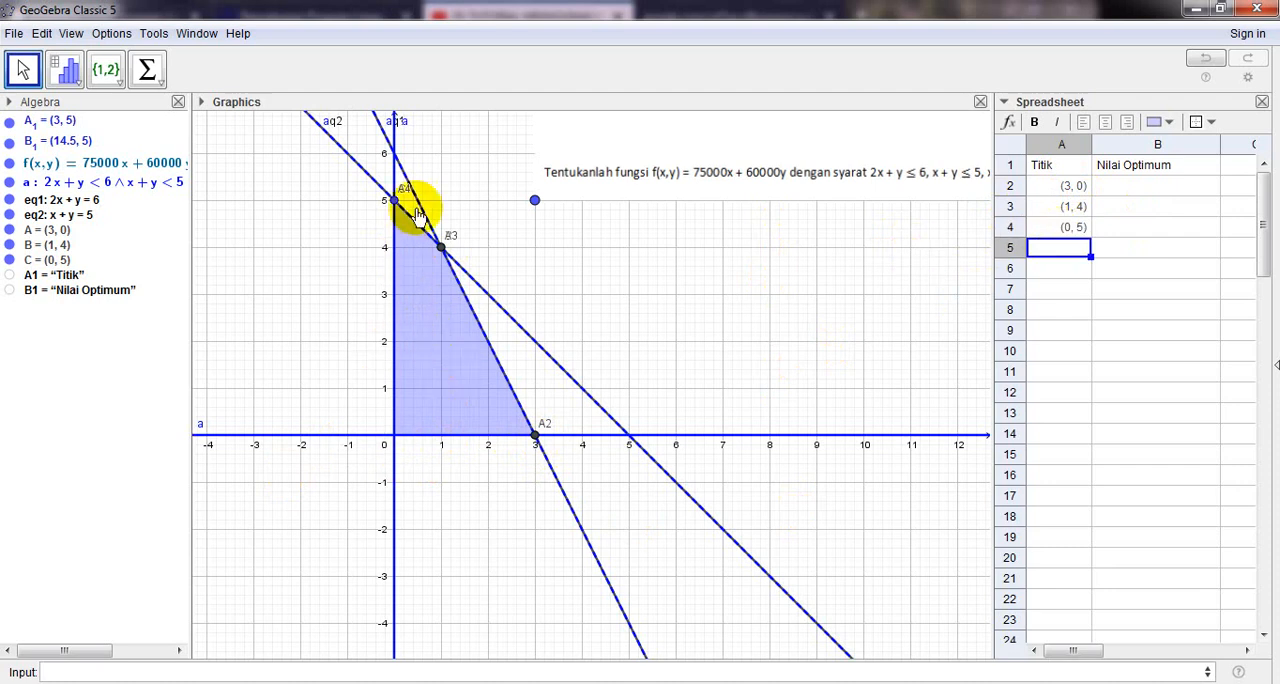
- Enter f(A) in cell B2 to evaluate the objective function at point A
{"action": "left_click", "coordinate": [1128, 187]}
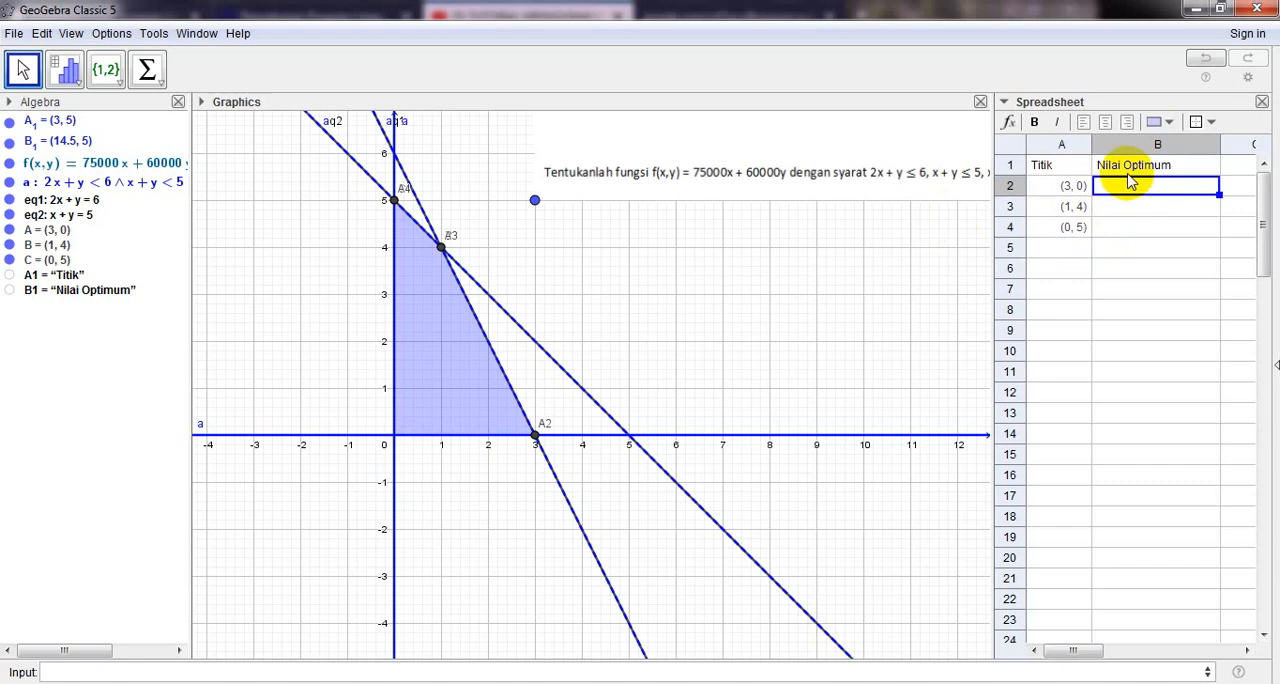
{"action": "type", "text": "F"}
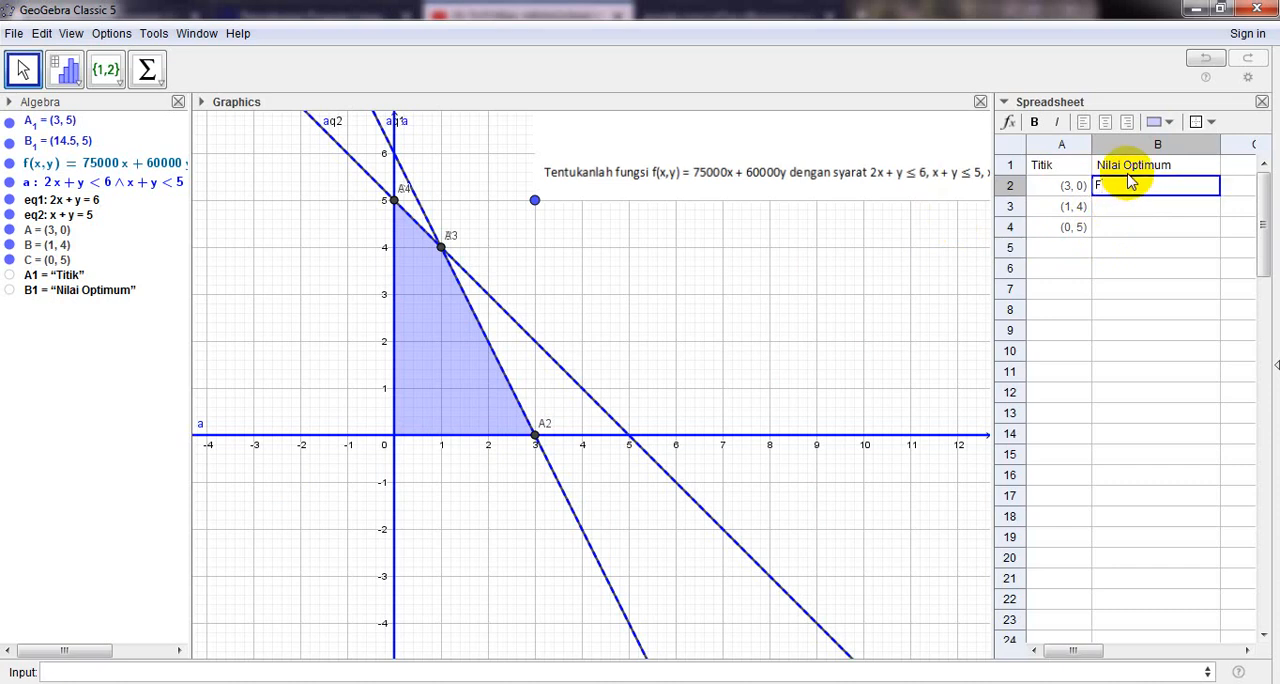
{"action": "key", "text": "BackSpace"}
{"action": "type", "text": "f(x"}
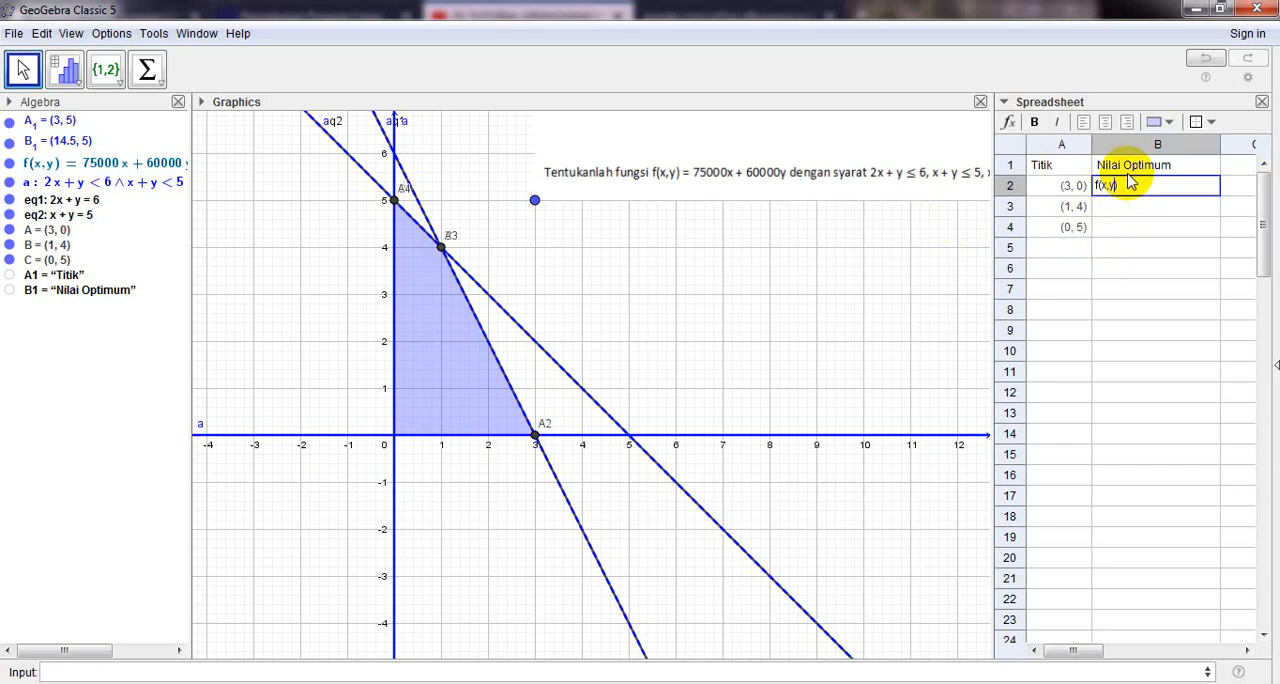
{"action": "key", "text": "BackSpace"}
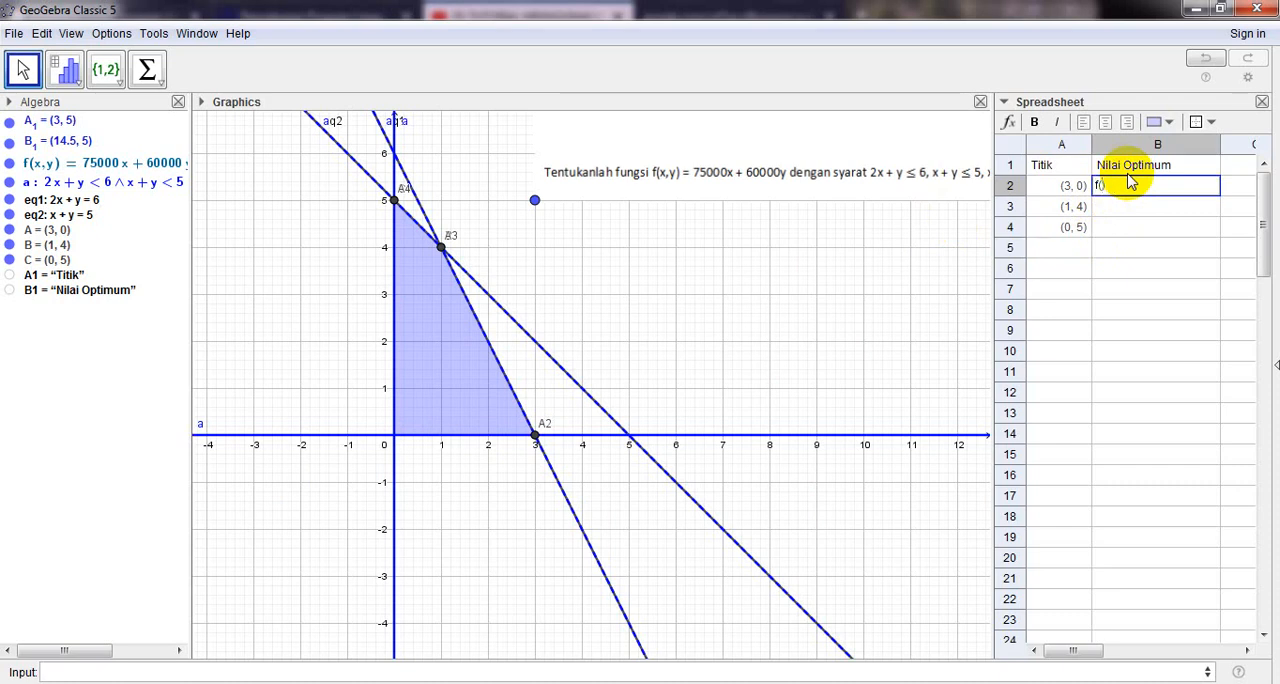
{"action": "type", "text": "A"}
{"action": "key", "text": "Return"}
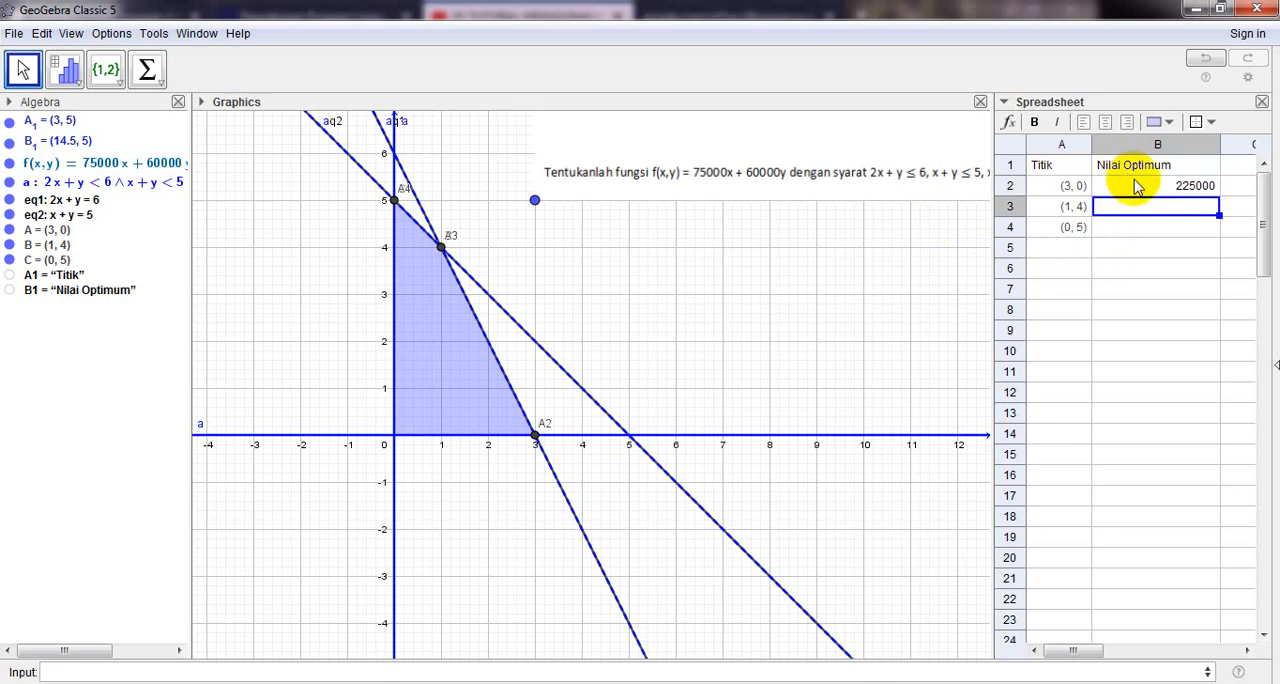
- Enter f(B) in cell B3 to evaluate the objective function at point B
{"action": "type", "text": "F"}
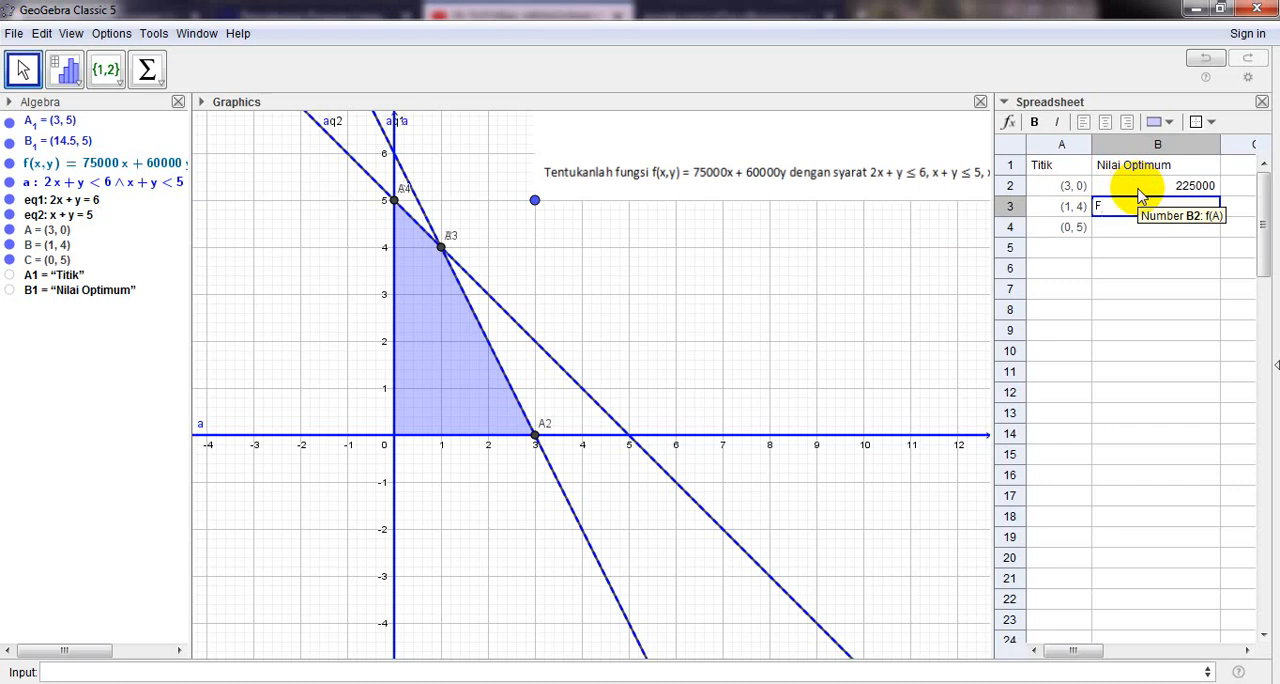
{"action": "key", "text": "BackSpace"}
{"action": "type", "text": "f(B"}
{"action": "key", "text": "Return"}
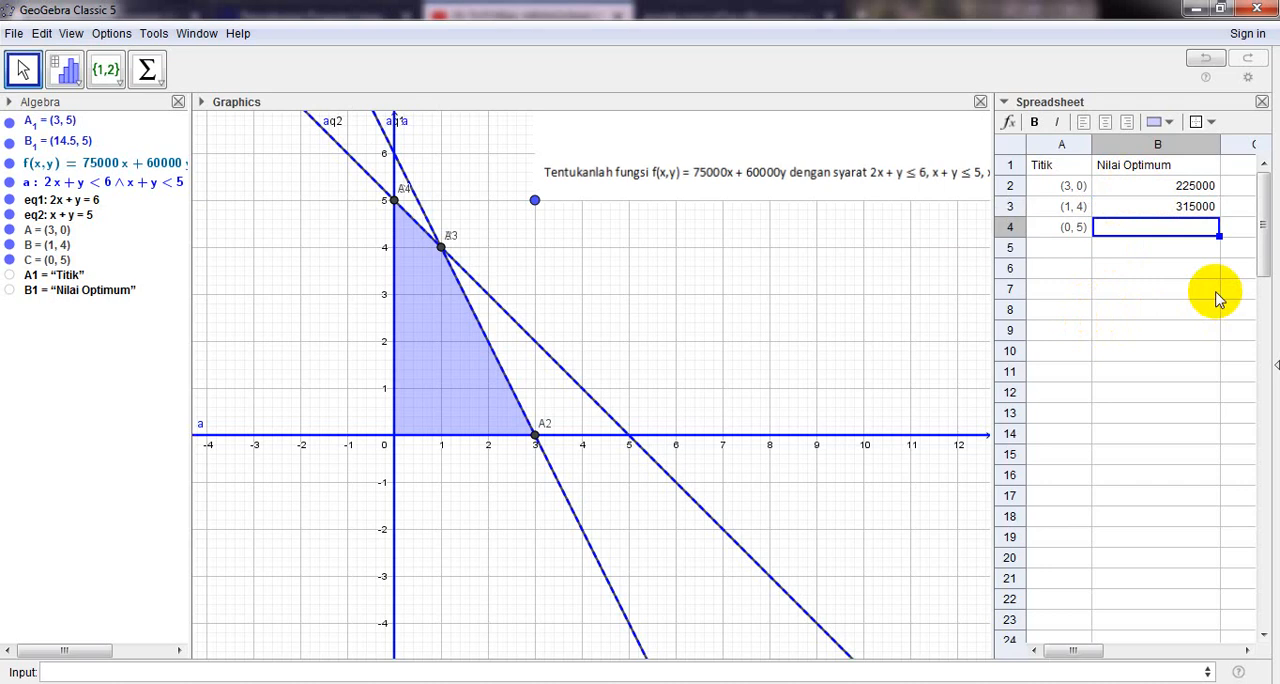
- Enter f(C) in cell B4 to evaluate the objective function at point C
{"action": "type", "text": "FC"}
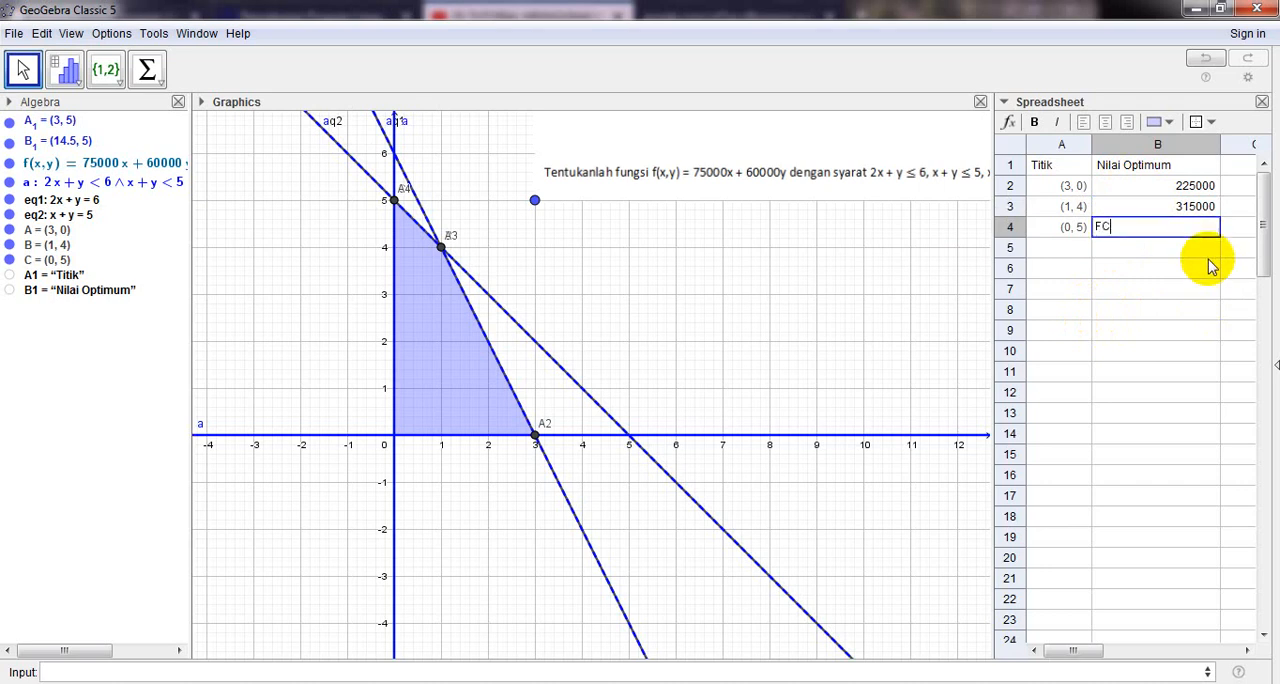
{"action": "key", "text": "BackSpace"}
{"action": "key", "text": "BackSpace"}
{"action": "type", "text": "f(C)"}
{"action": "key", "text": "Return"}
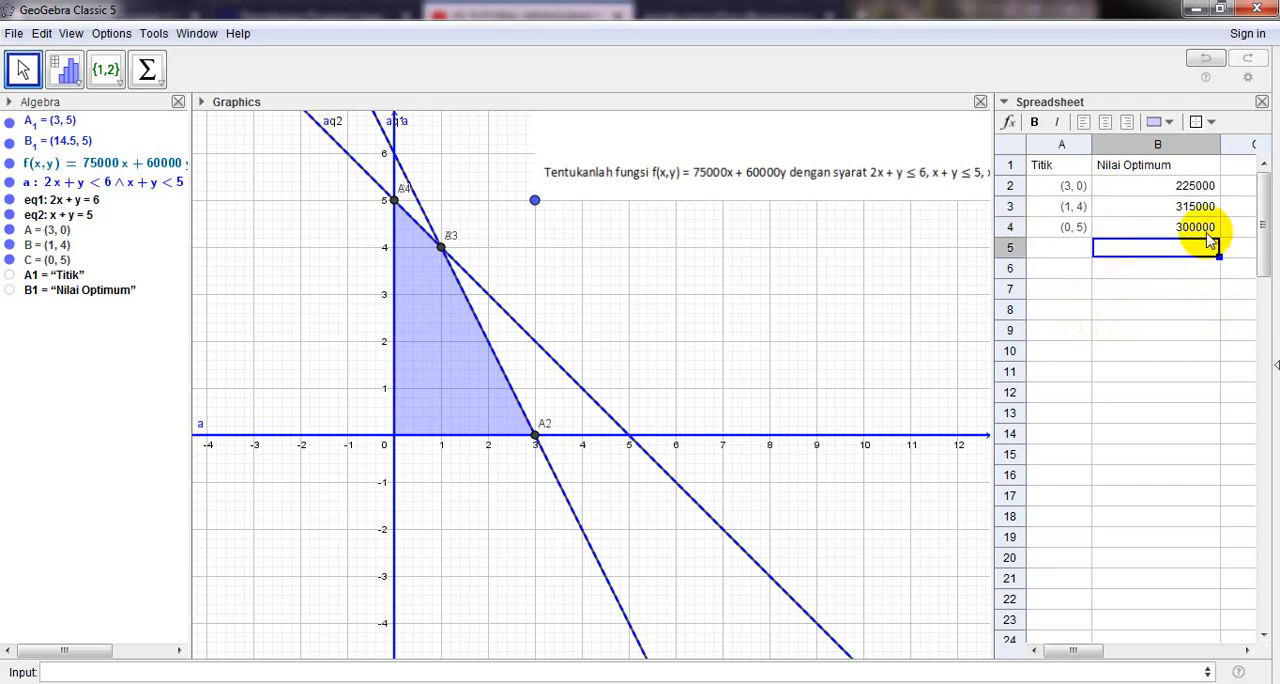